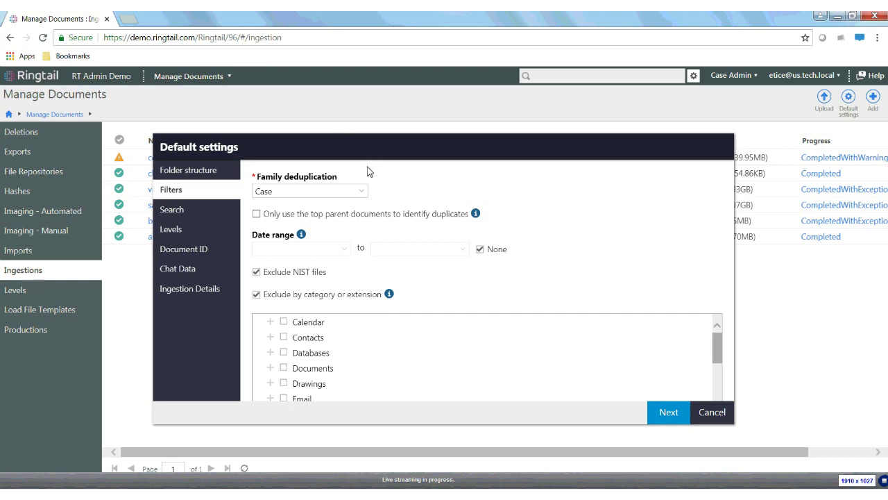
Examine the family deduplication choices in the default ingestion filters, keeping Case.
left_click(365, 194)
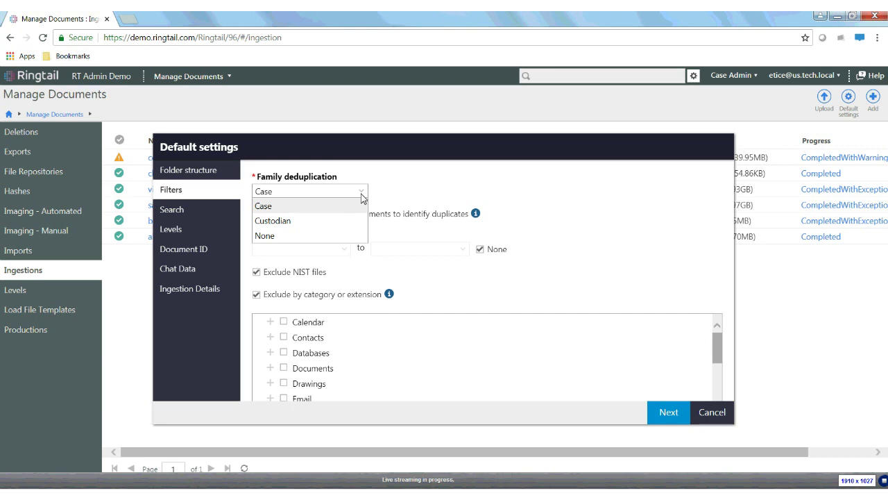
left_click(361, 198)
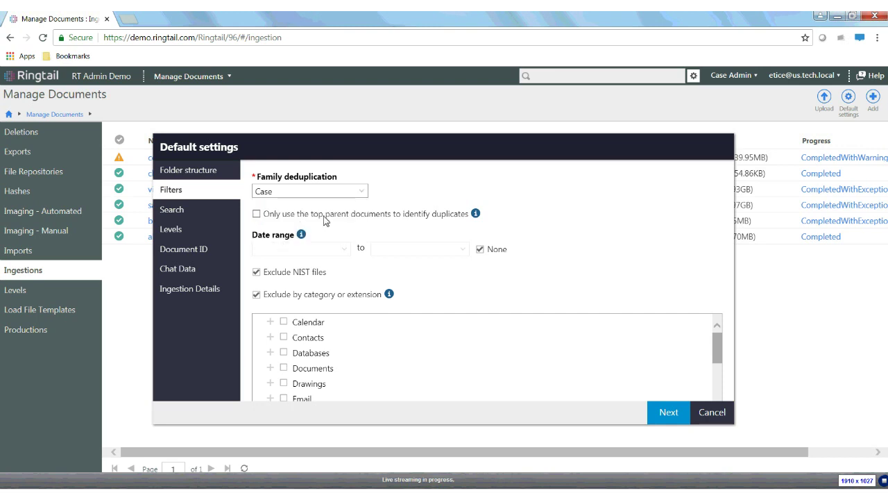
left_click(362, 193)
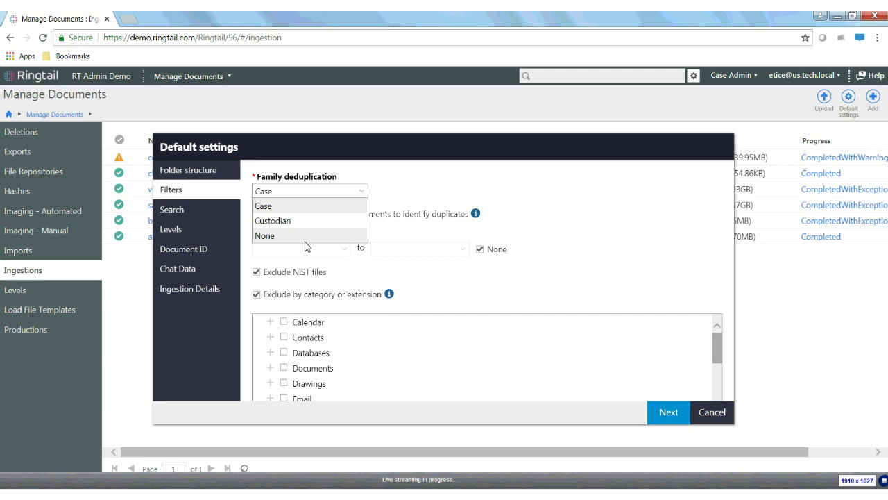
left_click(363, 198)
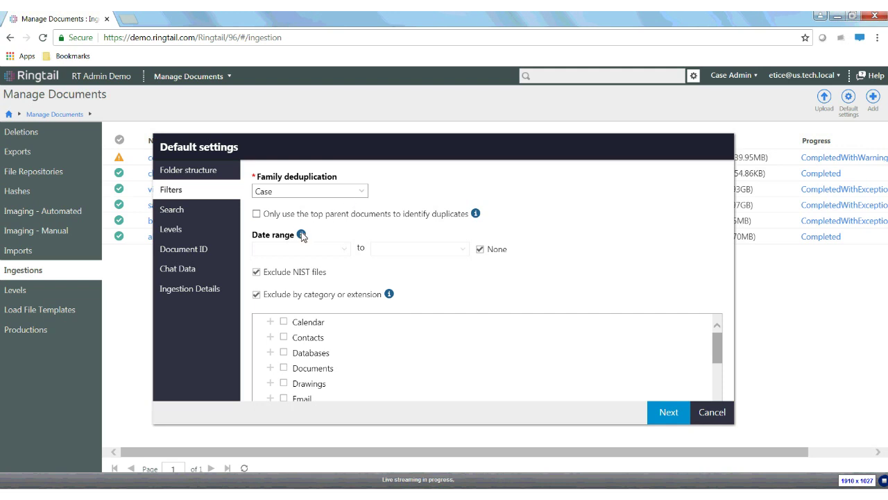
Enable the default date range filter from 9/11/2018 to 9/11/2018 and check the file categories excluded from ingestion.
left_click(218, 296)
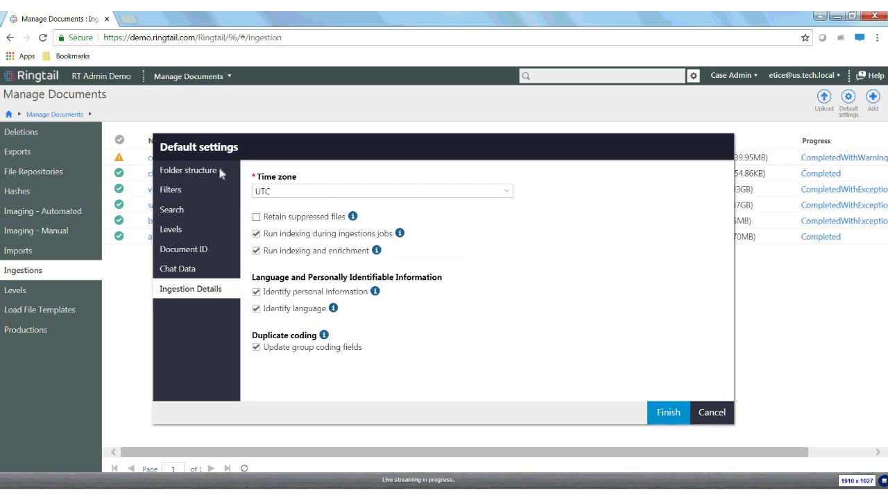
left_click(198, 186)
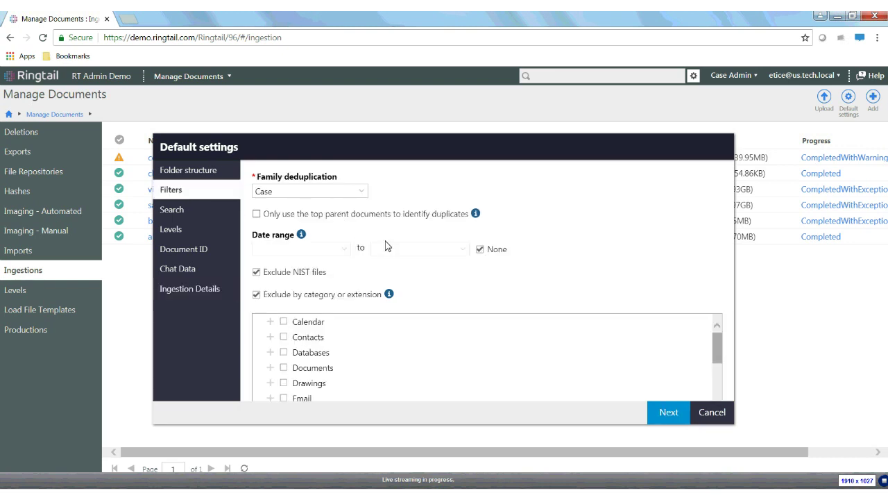
left_click(481, 250)
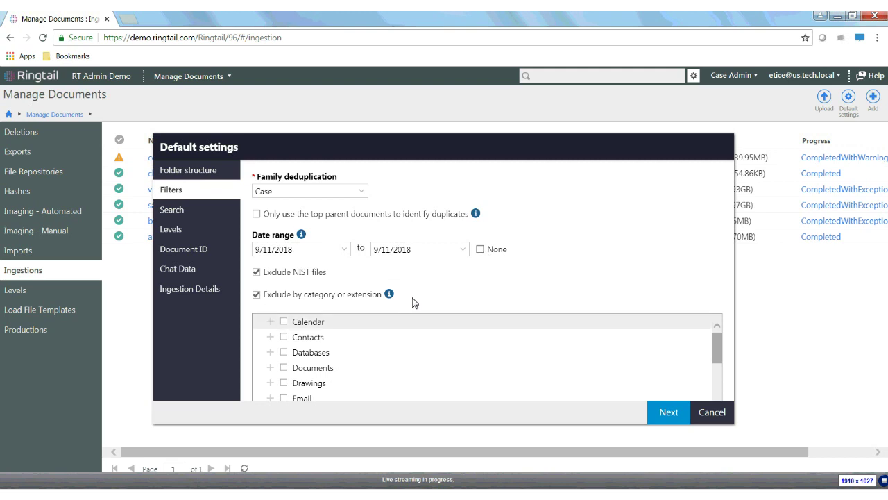
left_click_drag(716, 343, 716, 377)
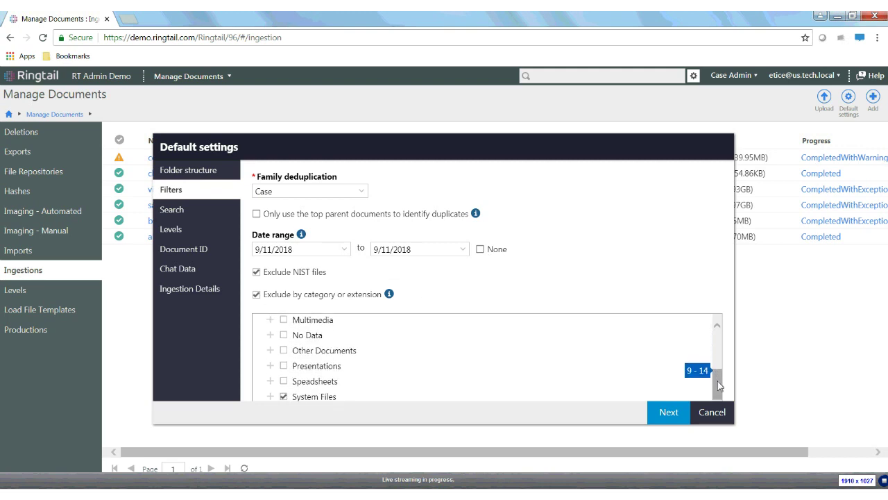
Read the explanations of the language and personal information options in the ingestion details, and save the default settings.
left_click(199, 291)
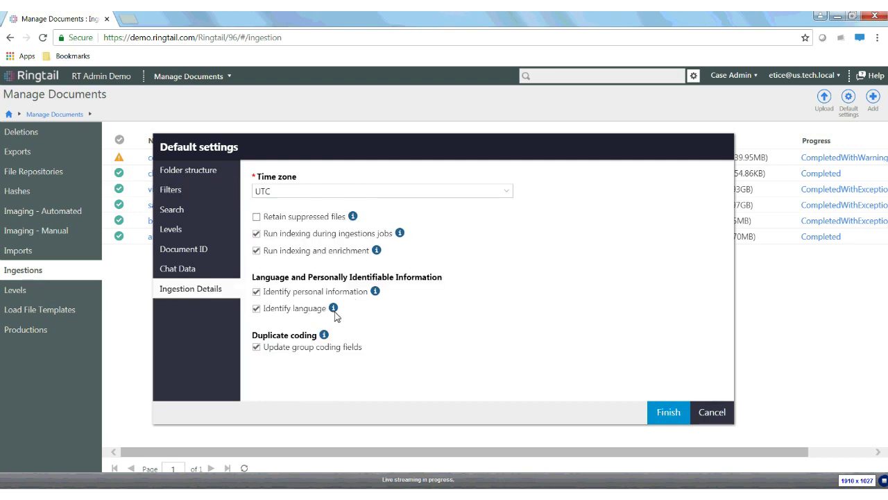
mouse_move(334, 310)
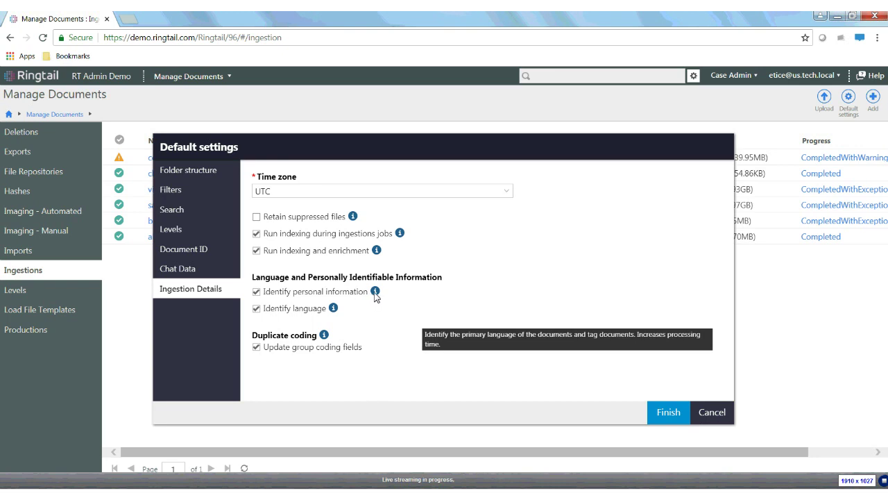
mouse_move(375, 294)
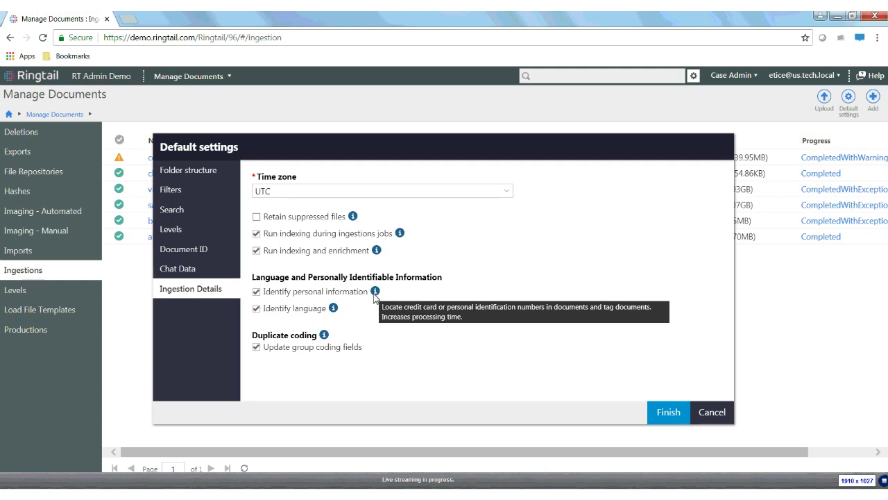
left_click(669, 412)
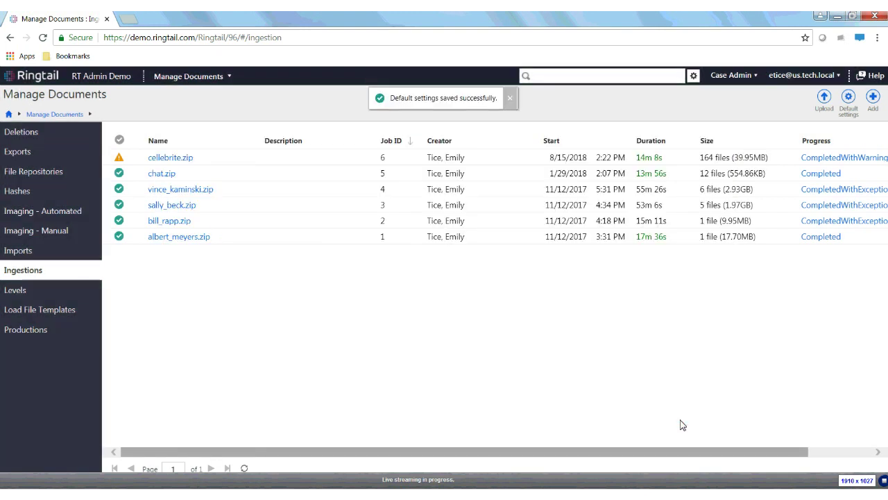
Reopen the default settings, read the explanation of duplicate coding in the ingestion details, and save again.
left_click(849, 101)
left_click(204, 291)
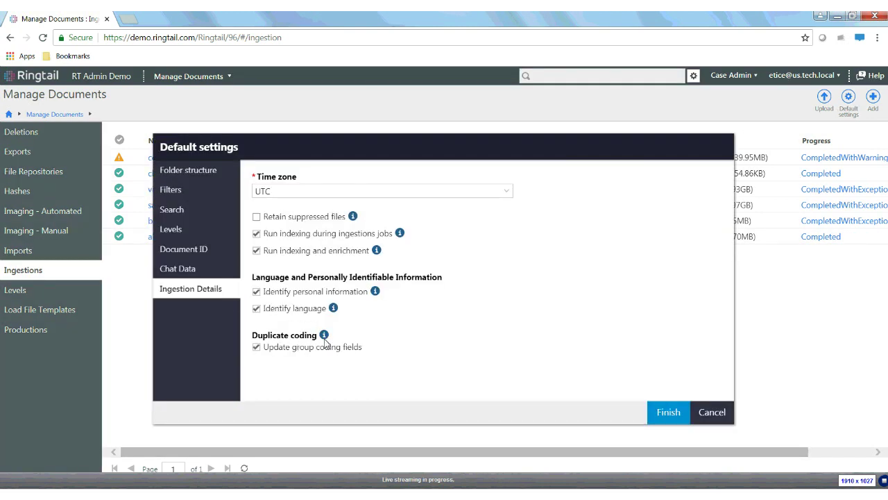
mouse_move(324, 339)
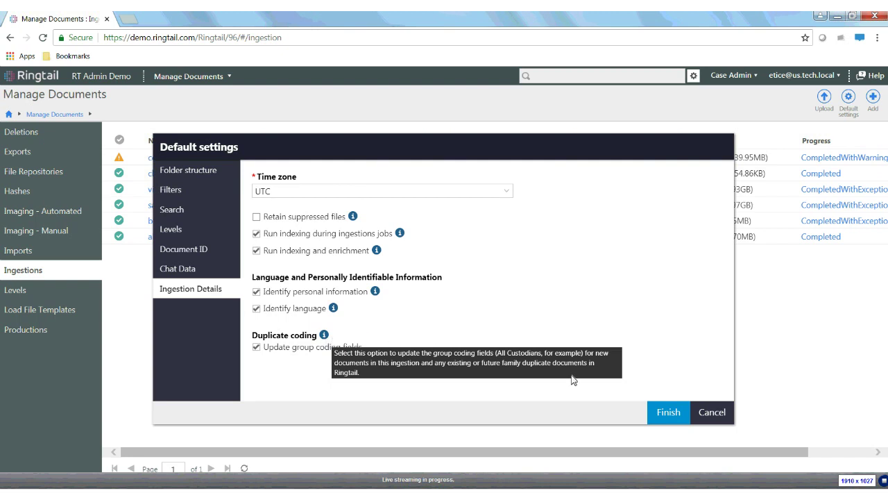
left_click(664, 413)
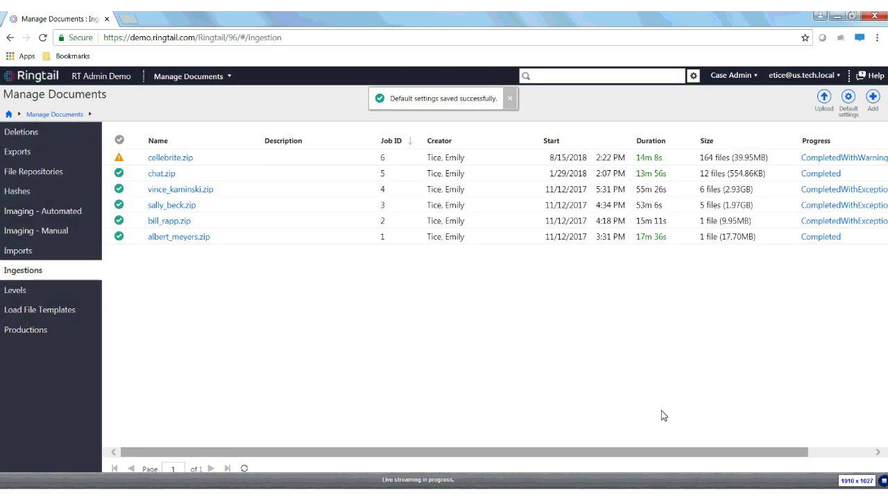
Examine ingestion job 4's suppression and exception statistics, and expand the file types by custodian in its report.
left_click(199, 195)
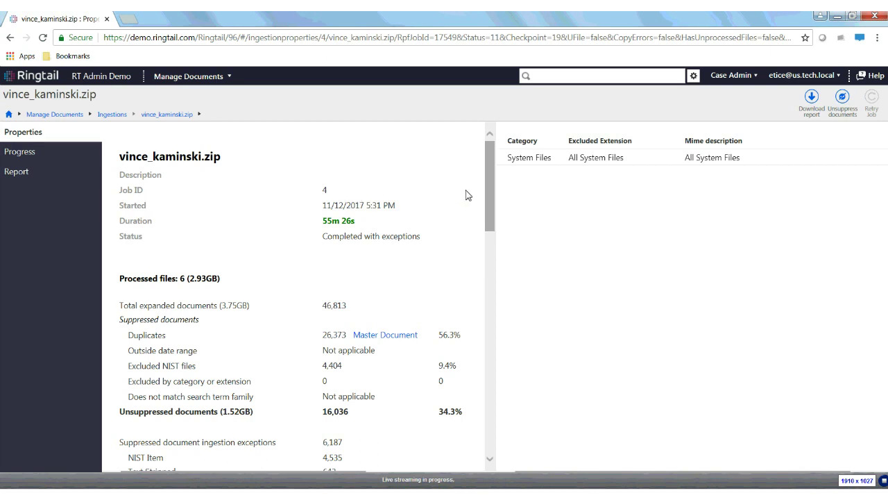
scroll(491, 215, "down", 6)
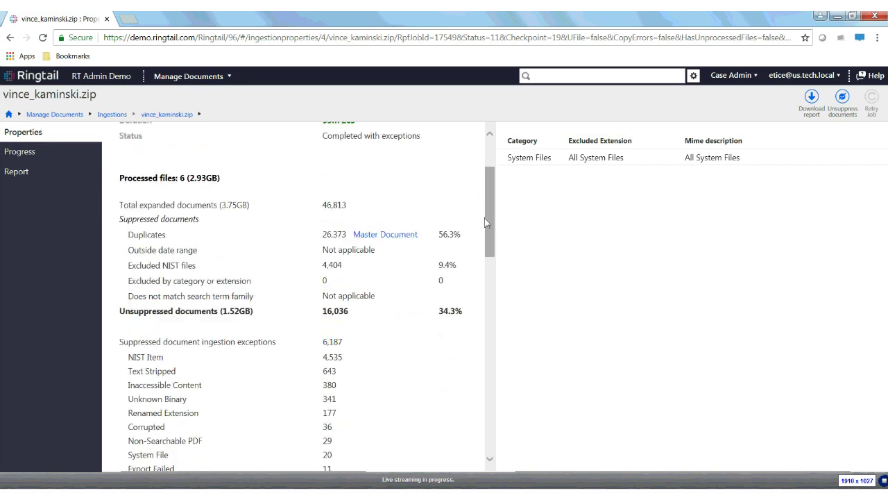
scroll(478, 303, "down", 1)
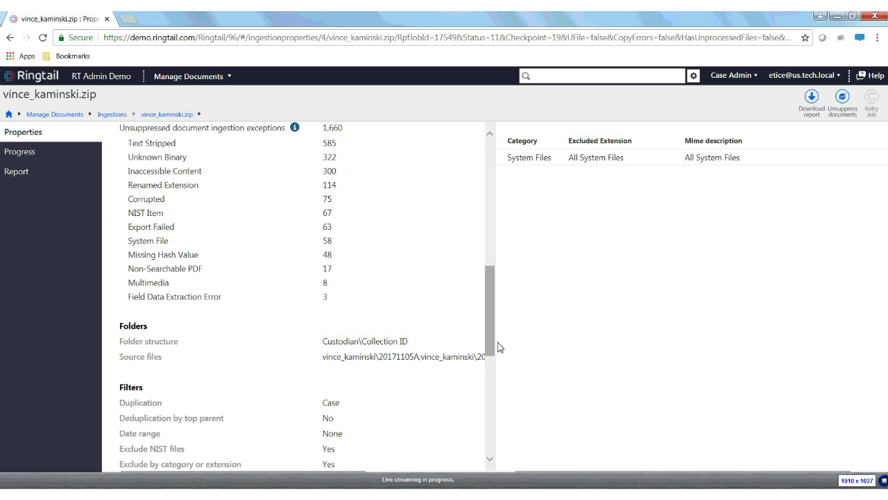
scroll(494, 339, "up", 8)
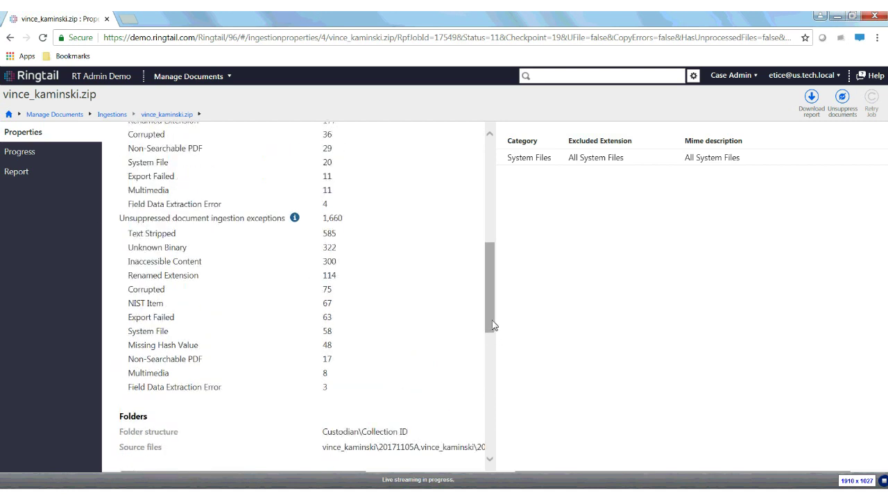
scroll(488, 229, "down", 2)
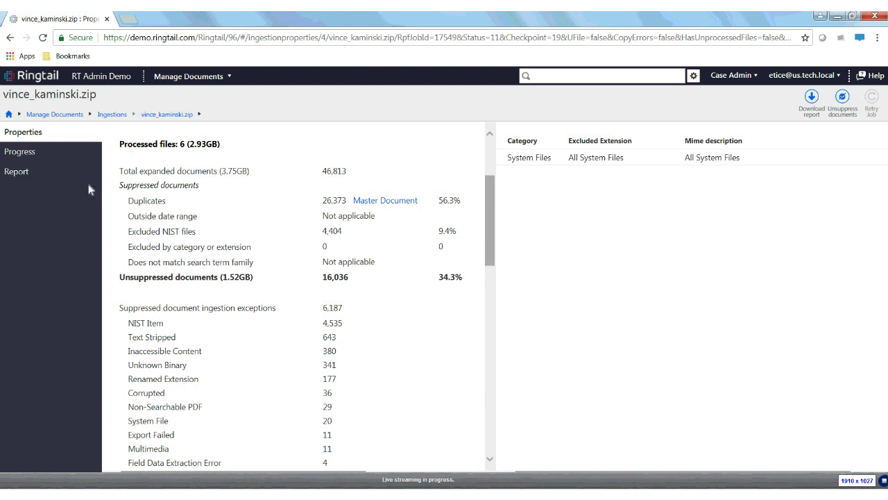
left_click(46, 178)
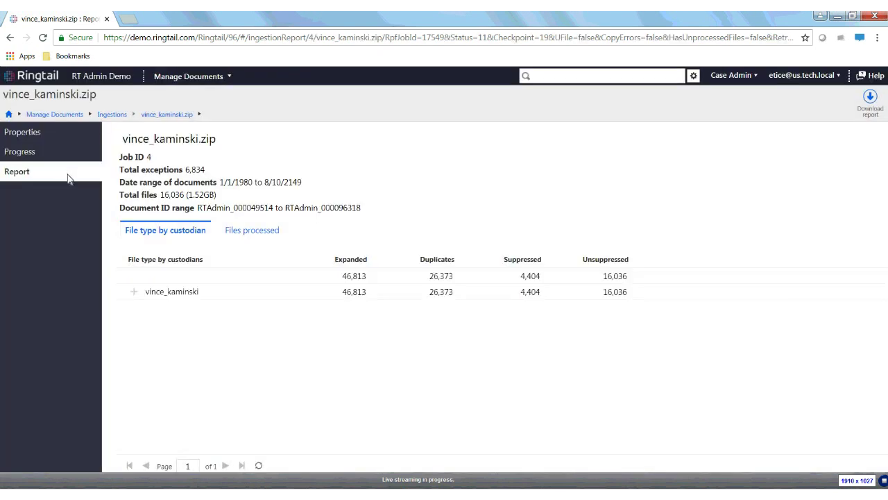
left_click(135, 292)
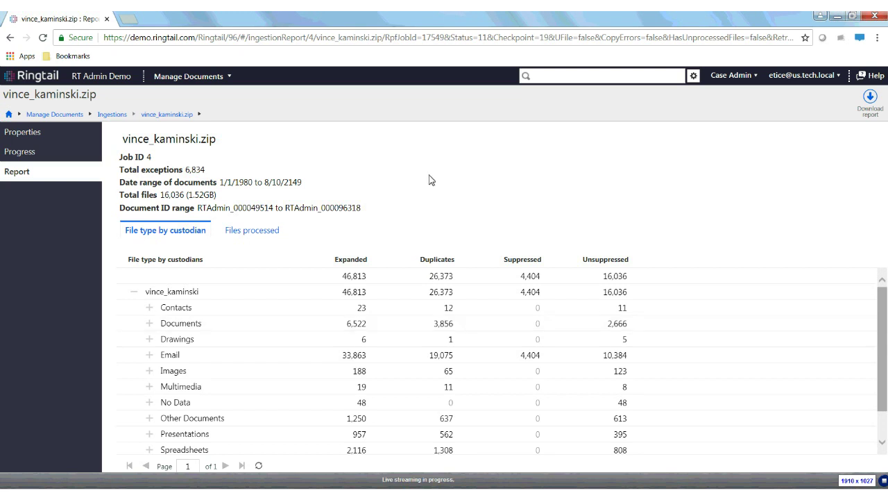
Go to the Analysis cubes and open the Inventory - Case Assessment cube.
left_click(228, 82)
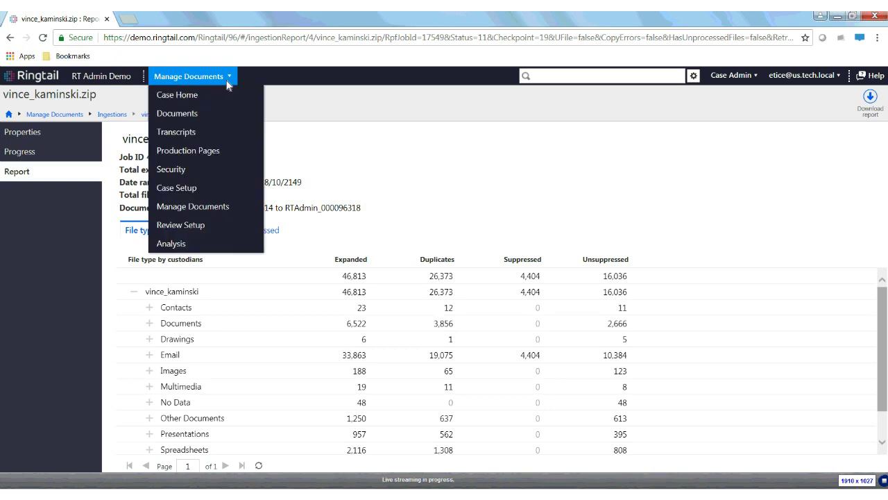
left_click(207, 249)
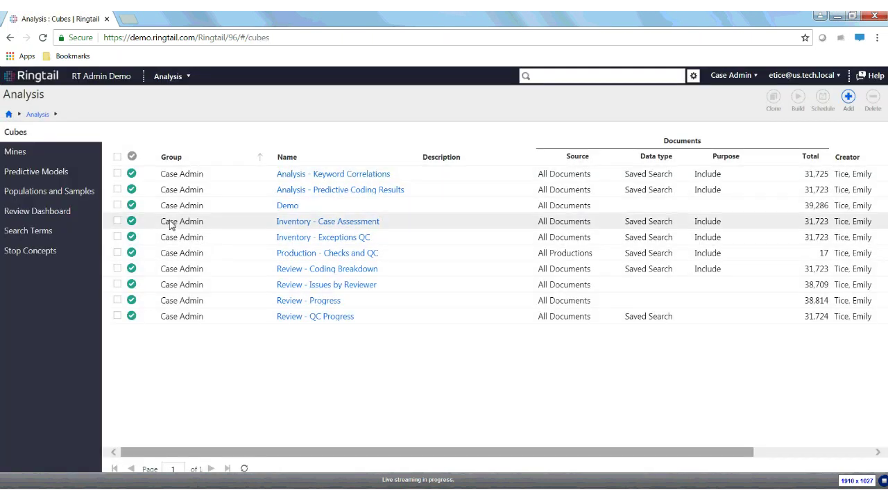
left_click(347, 225)
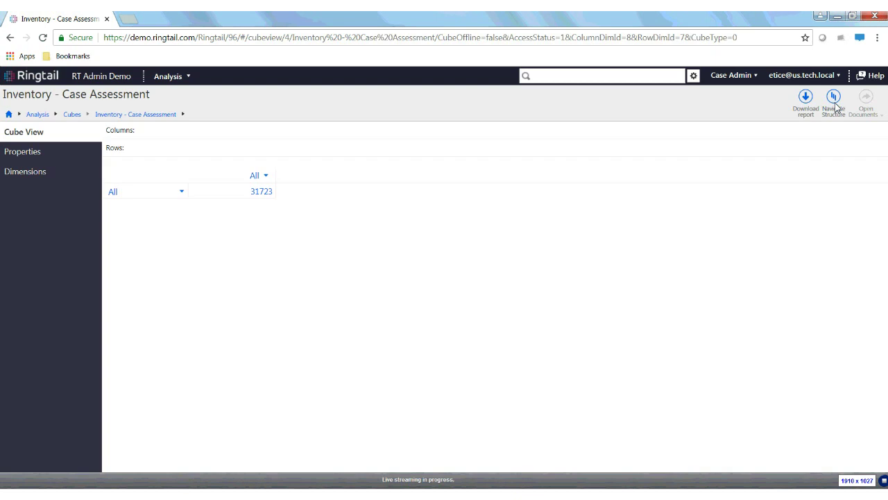
Structure the cube with the nested All Custodians level as rows and Document Date 2001 as columns, and apply it.
left_click(835, 103)
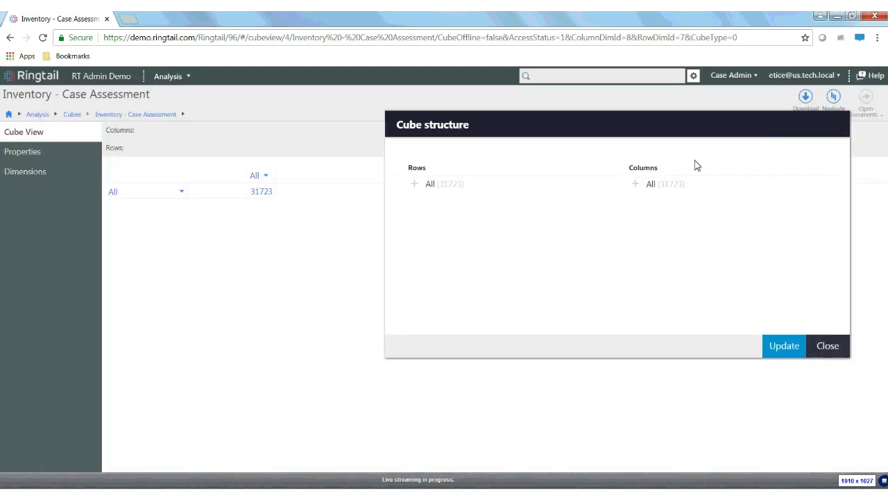
left_click(415, 185)
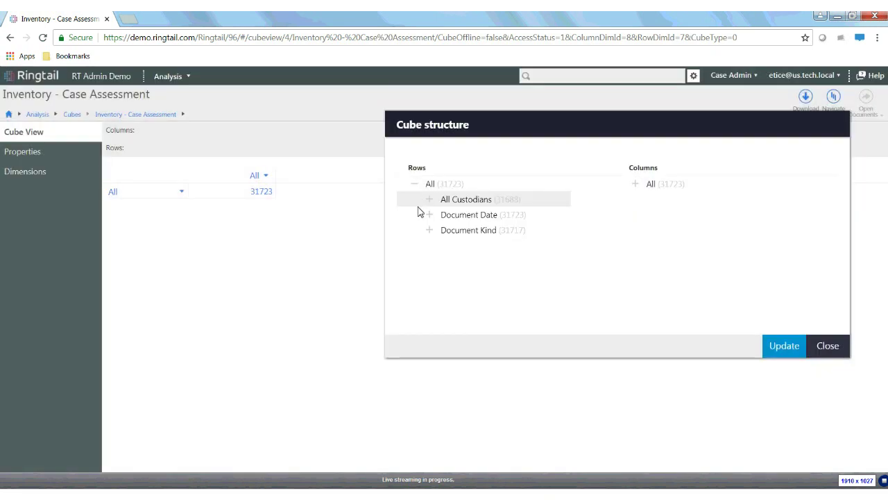
left_click(429, 200)
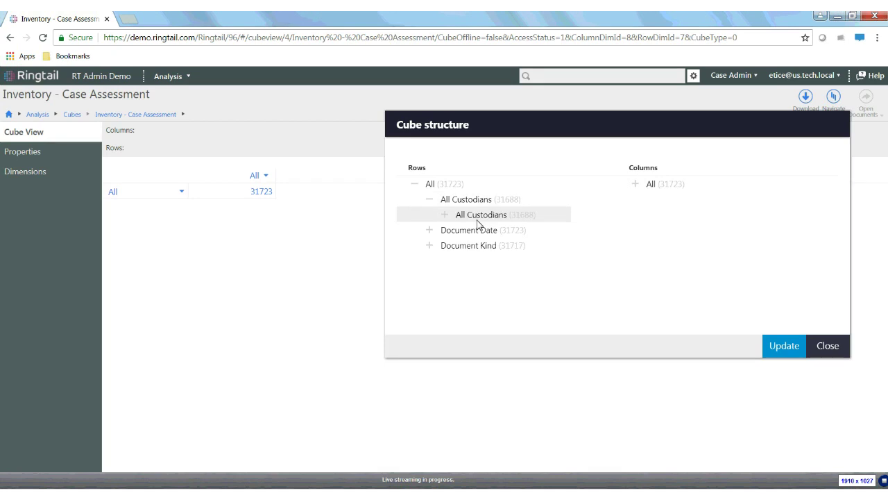
left_click(636, 185)
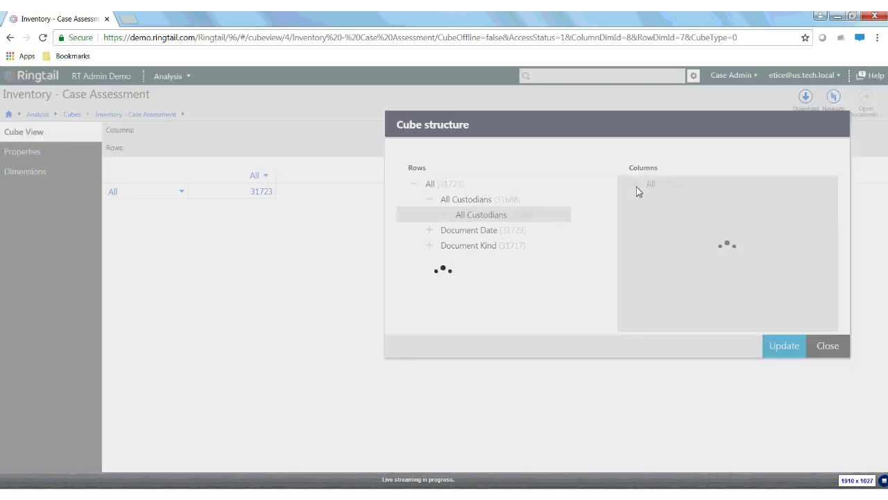
left_click(659, 216)
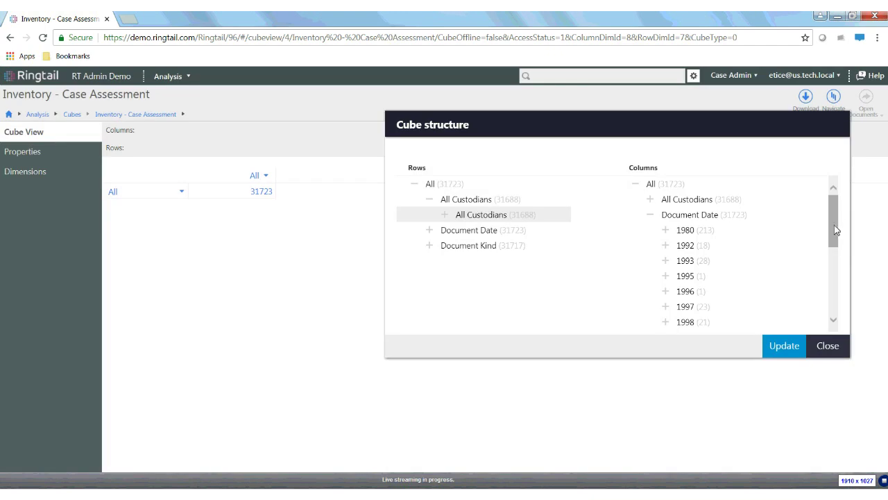
left_click_drag(836, 229, 831, 248)
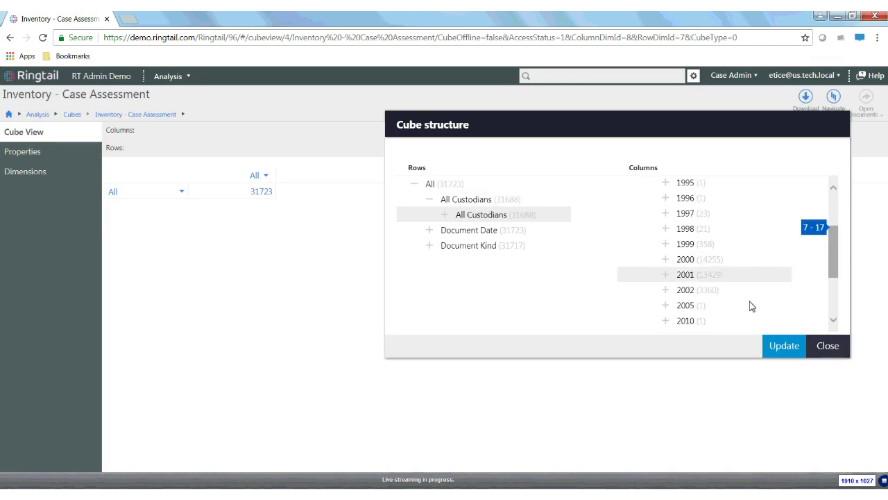
left_click(791, 353)
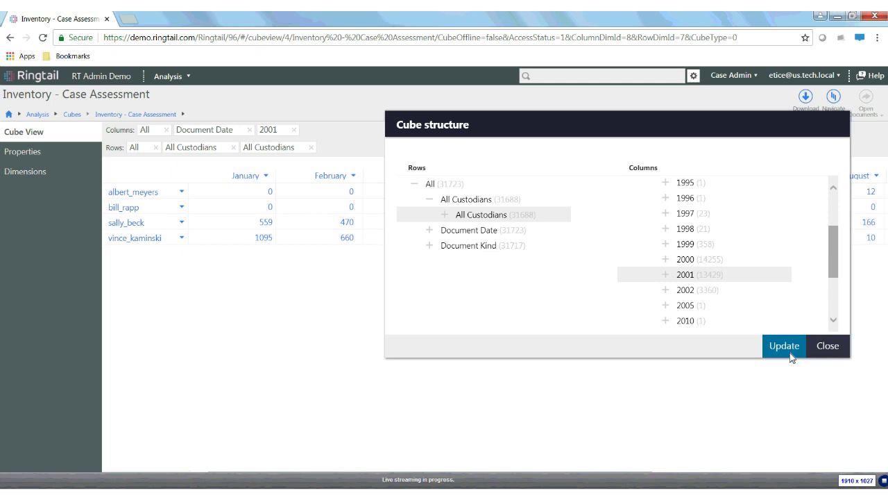
left_click(827, 345)
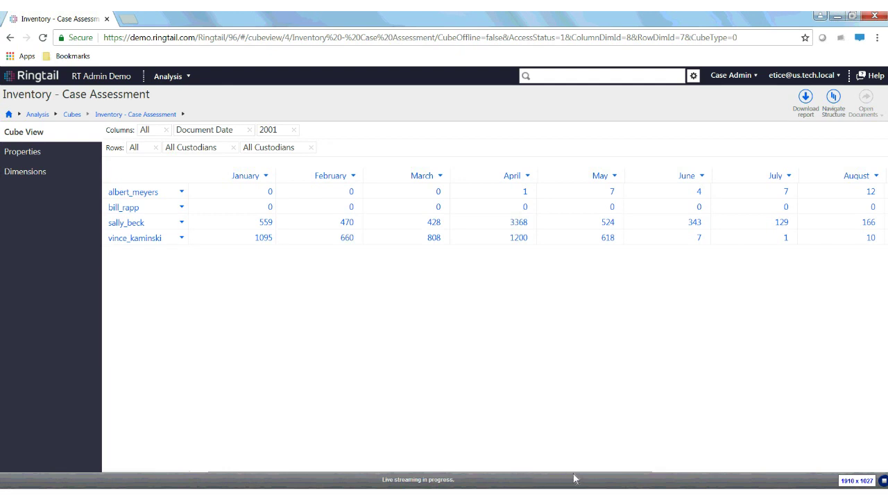
Look through the monthly counts for 2001 and select the February cells of the last two custodian rows.
left_click_drag(642, 476, 759, 486)
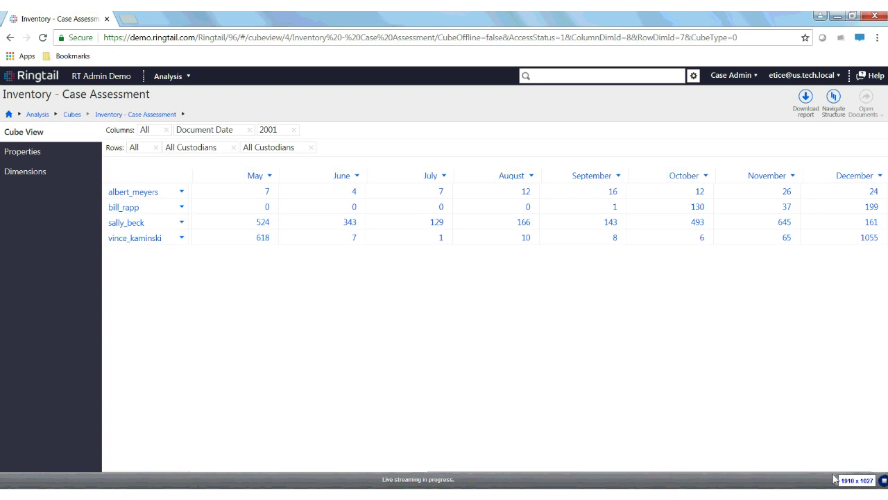
scroll(486, 277, "left", 5)
left_click_drag(279, 238, 277, 222)
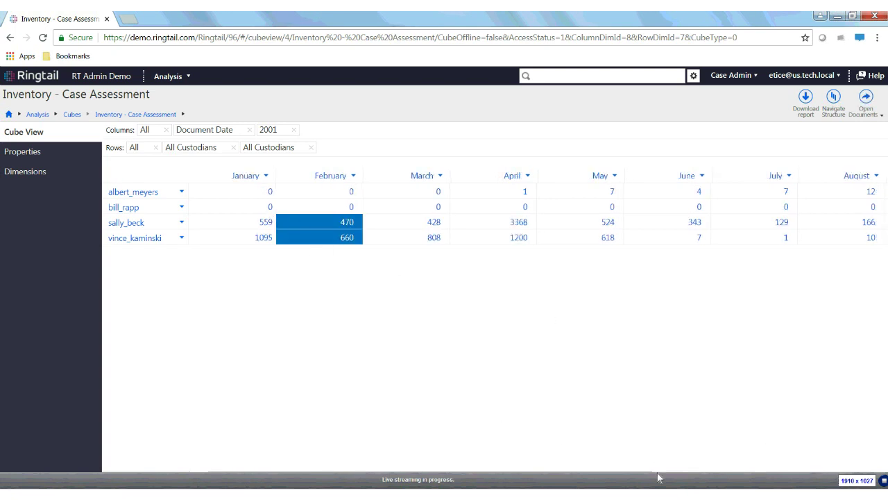
Review the counts through December 2001, selecting the last custodian's June to November cells and its May cell.
scroll(641, 476, "right", 3)
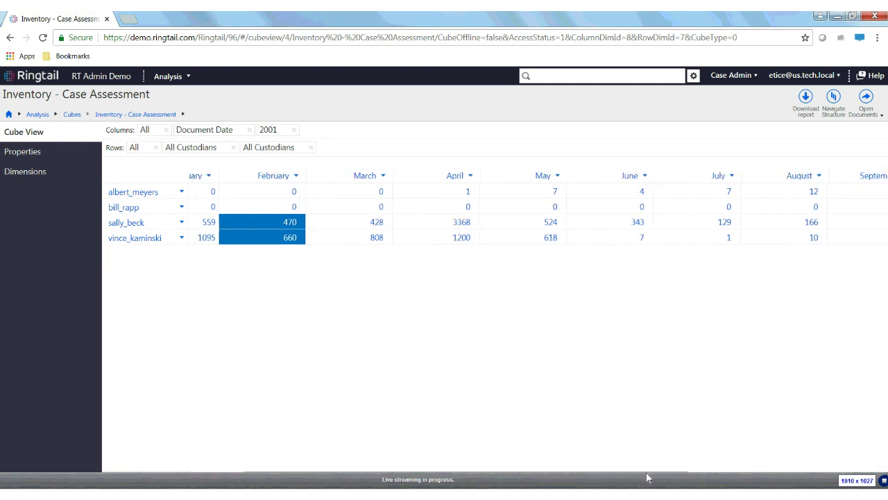
scroll(694, 477, "right", 2)
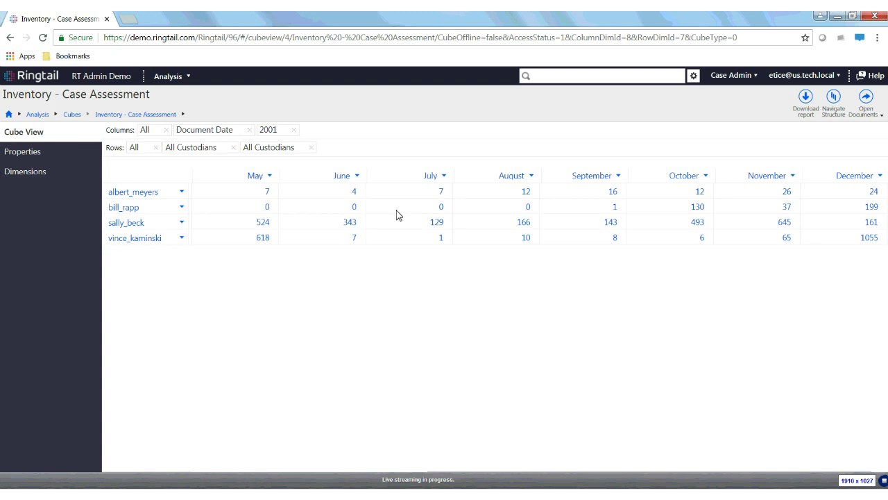
left_click(333, 242)
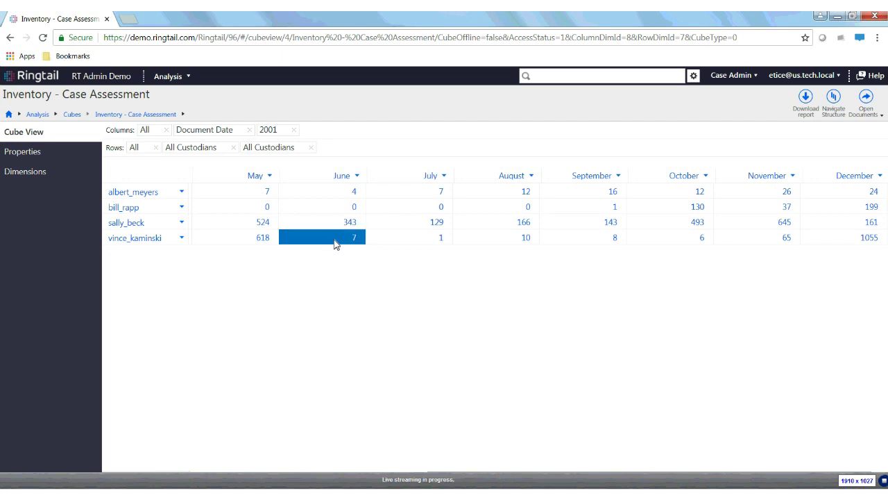
left_click(756, 247, "shift")
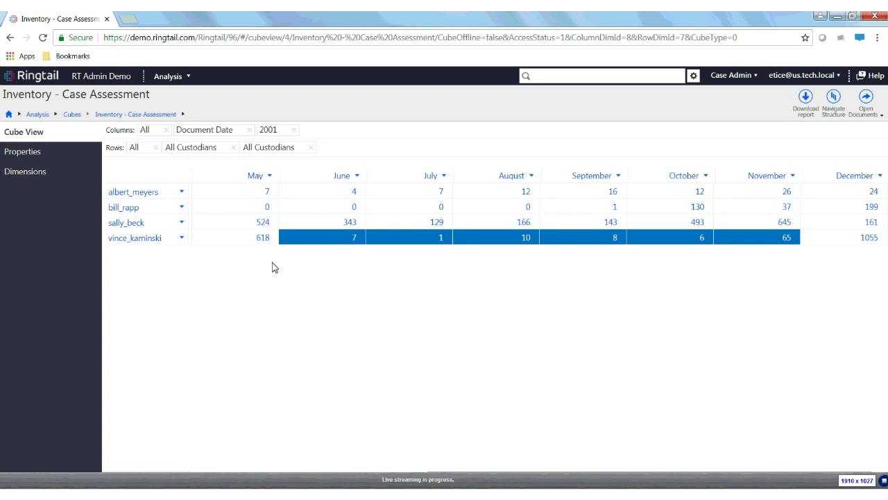
left_click(224, 244)
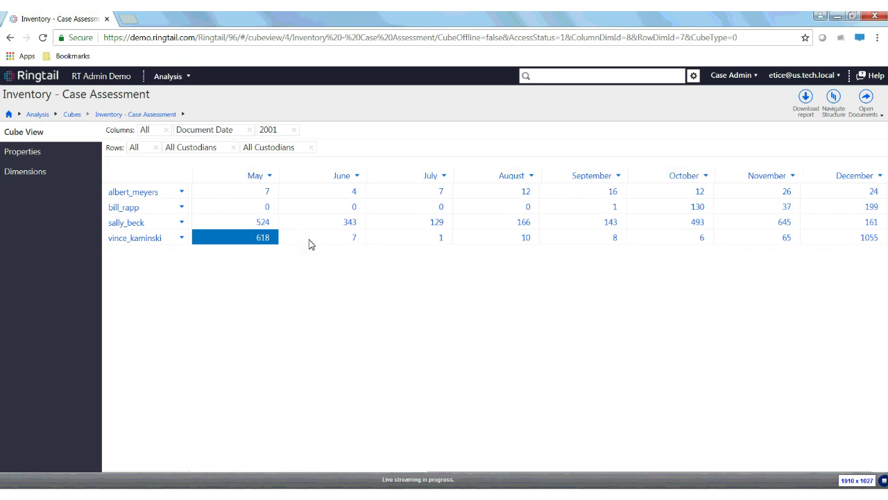
Go to the case's Documents and collapse the Browse pane to give the communication network more room.
left_click(192, 81)
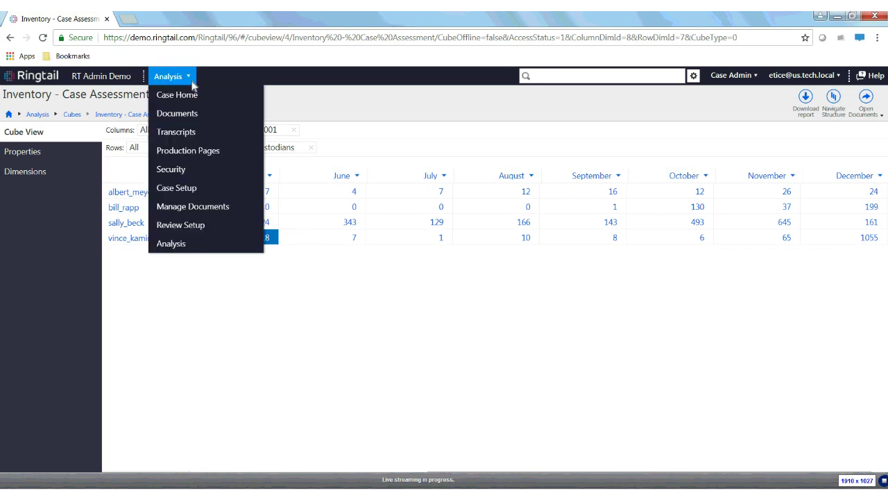
left_click(200, 119)
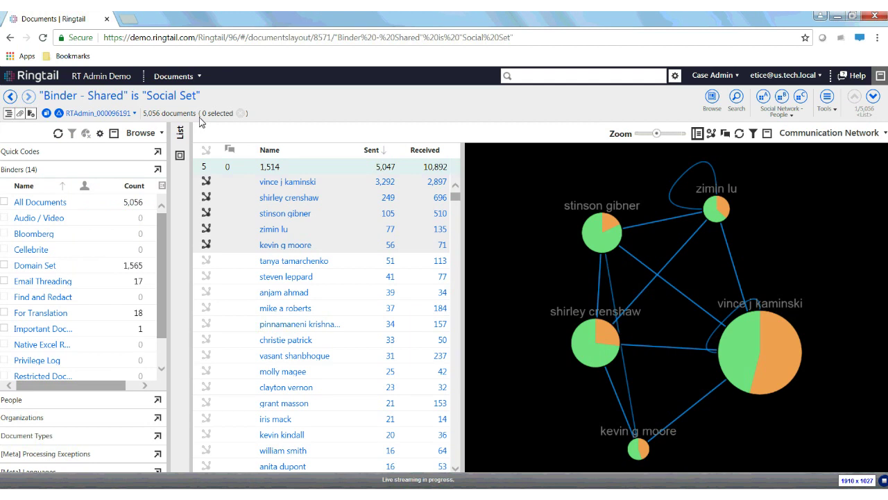
left_click(144, 134)
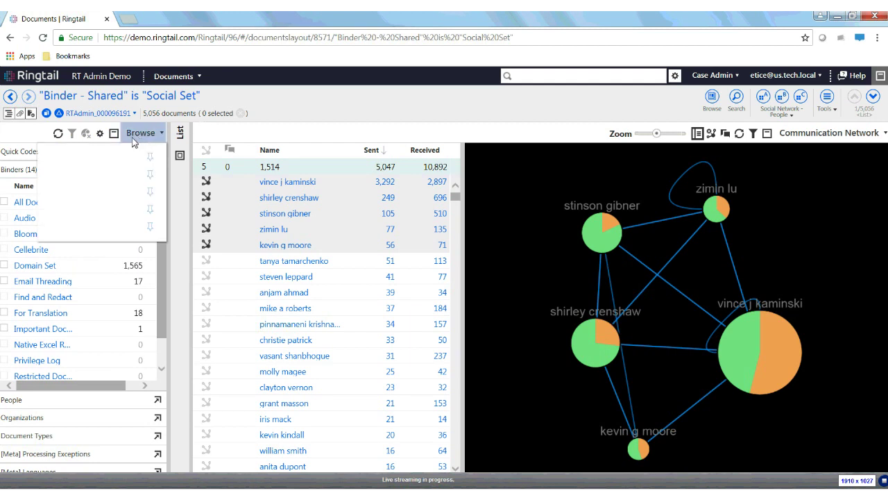
left_click(114, 134)
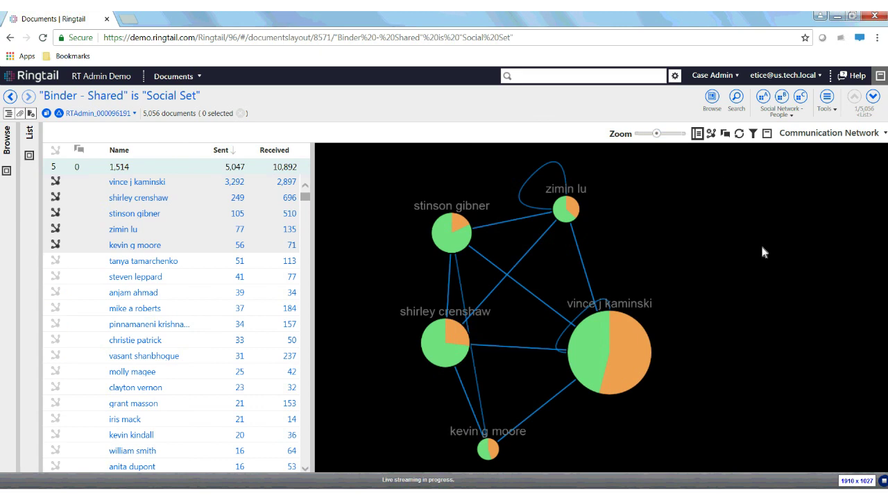
Select the largest person node in the communication network, clear the selection, and inspect the email counts of the node and its links.
left_click(622, 352)
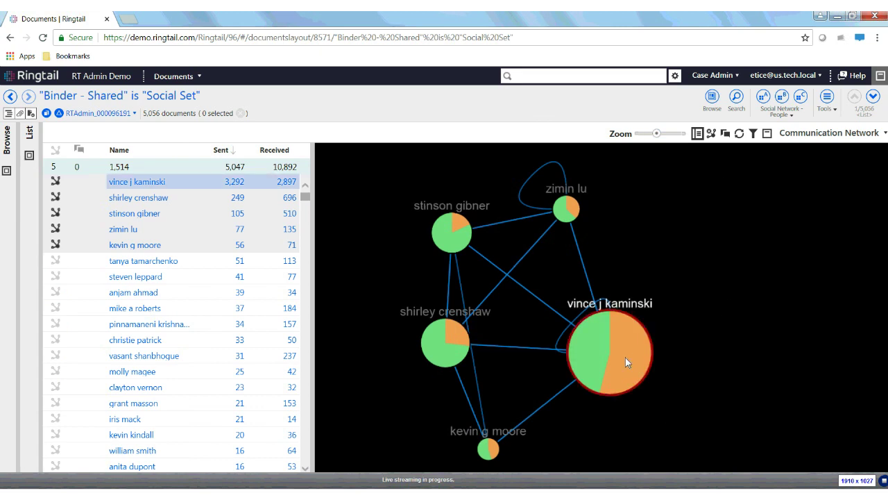
left_click(633, 358)
left_click(677, 370)
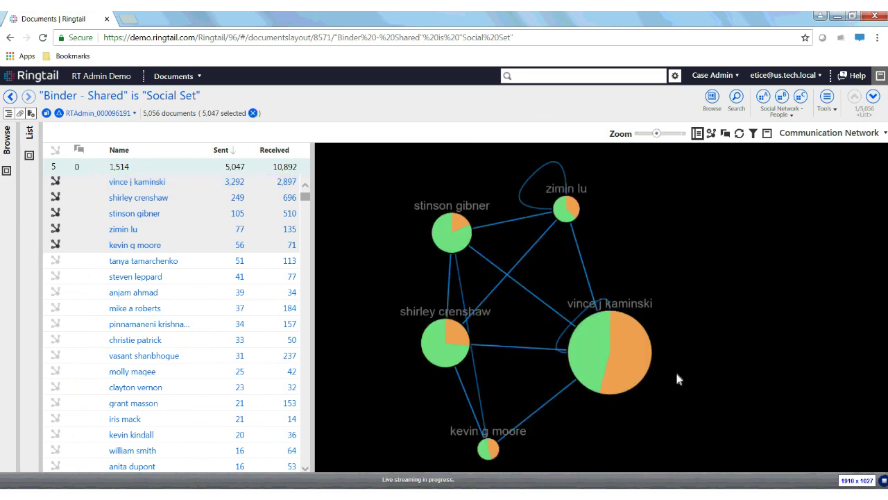
mouse_move(639, 365)
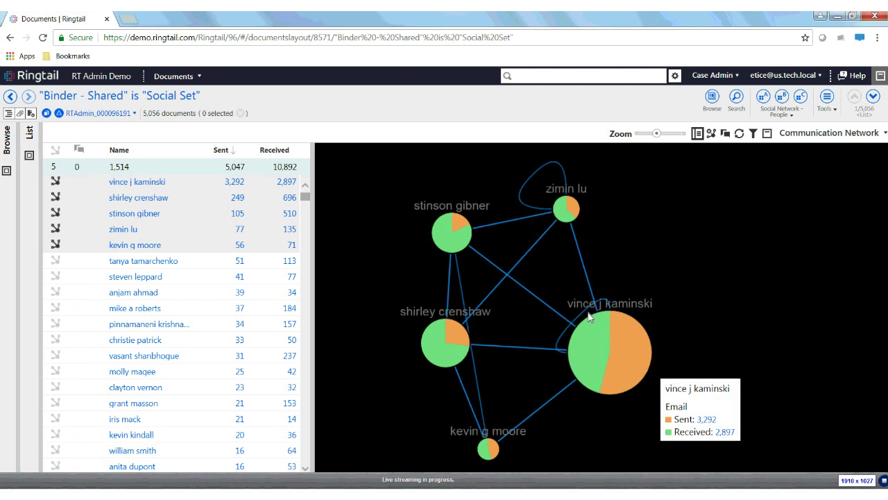
mouse_move(588, 315)
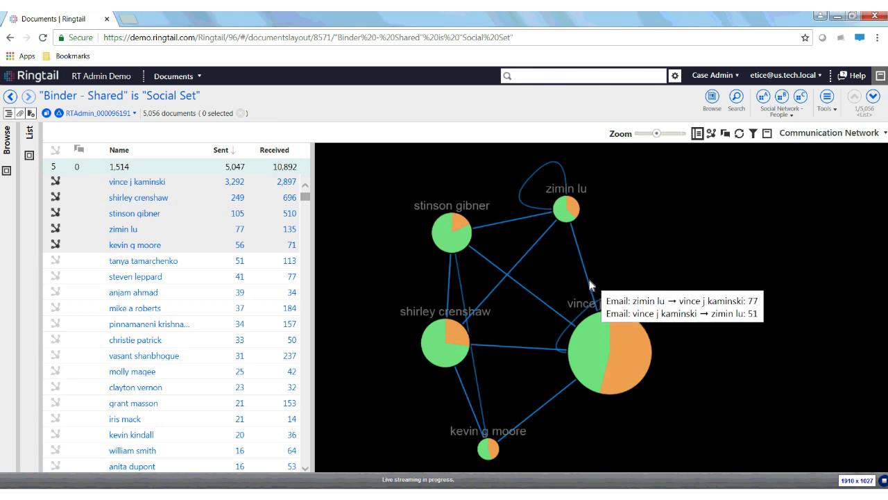
Select the emails exchanged between the two uppermost people in the network, and inspect email counts with the Browse pane reopened.
left_click(517, 224)
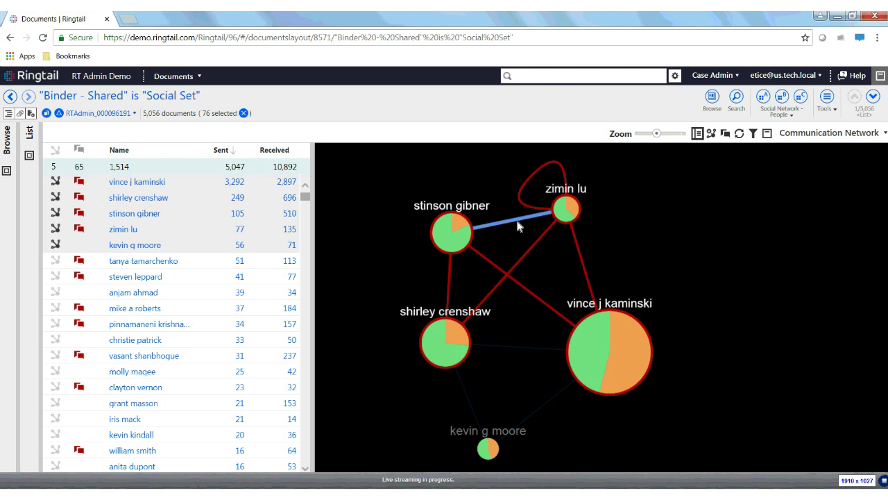
mouse_move(559, 209)
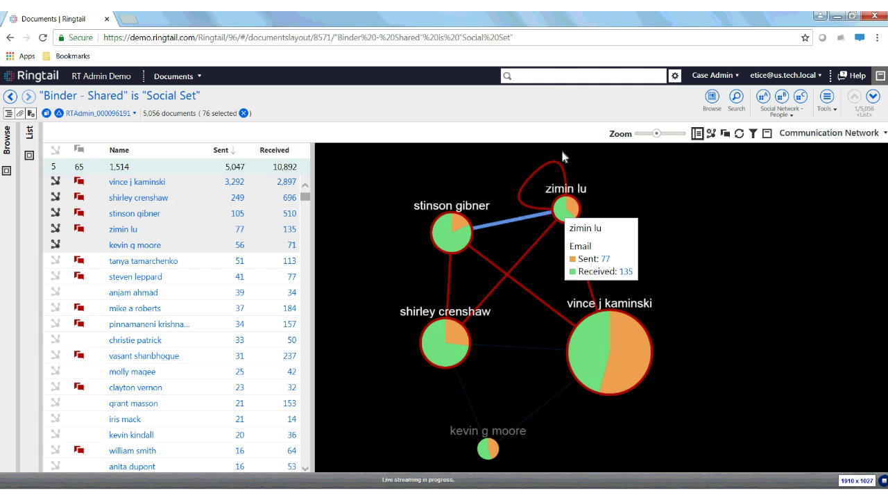
left_click(8, 172)
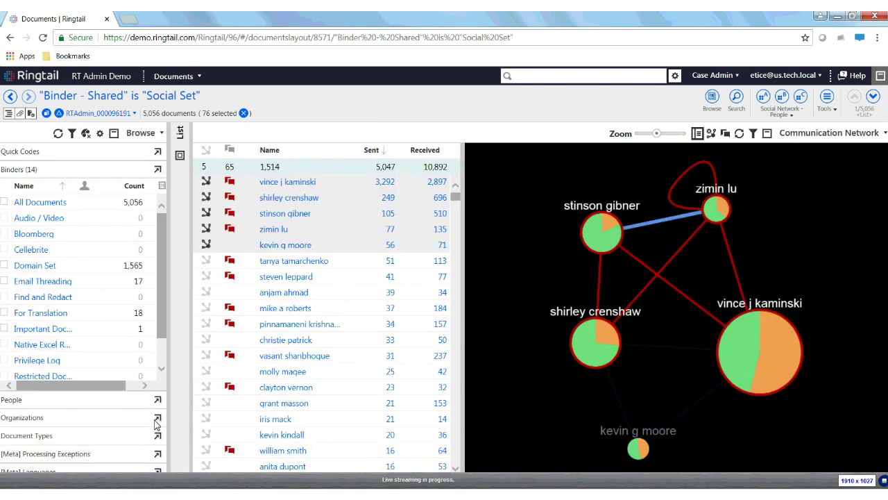
mouse_move(701, 427)
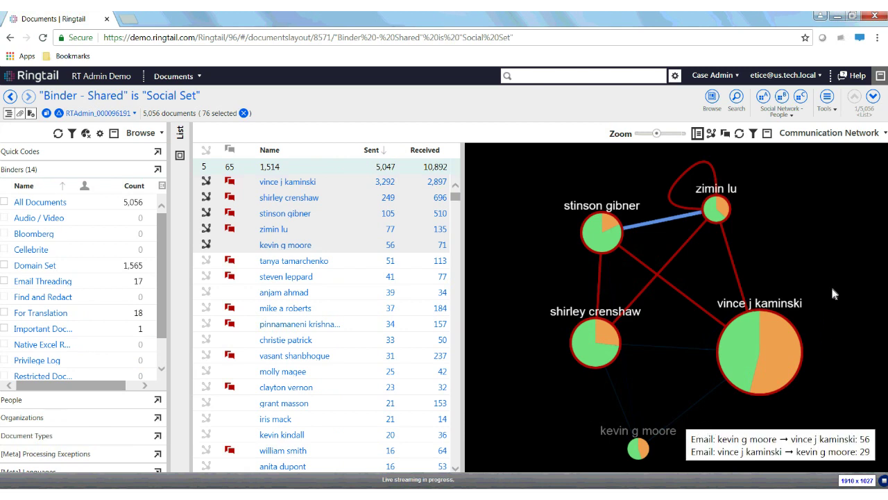
mouse_move(673, 220)
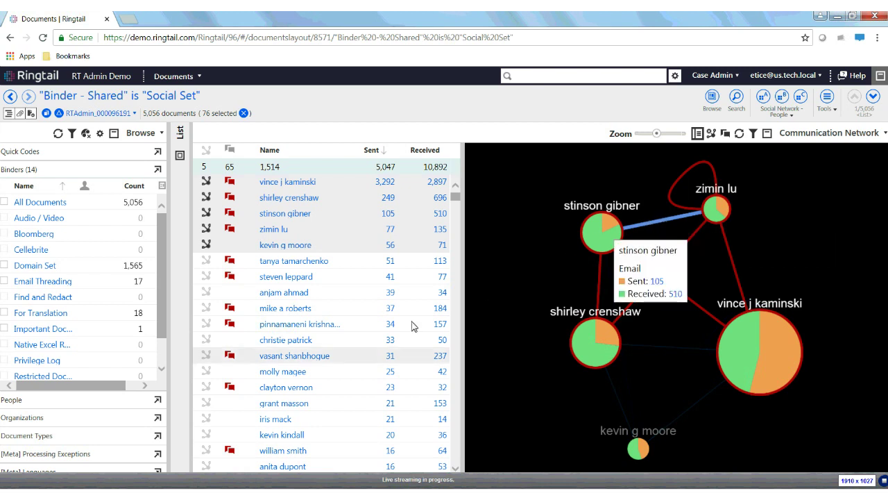
Expand the Organizations list to full height, and select and deselect the aol.com documents to compare them in the network.
left_click(140, 420)
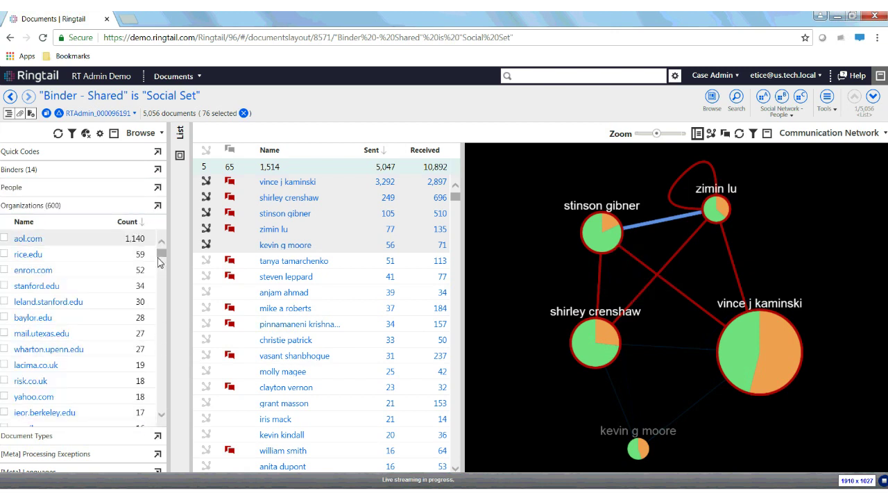
left_click(158, 206)
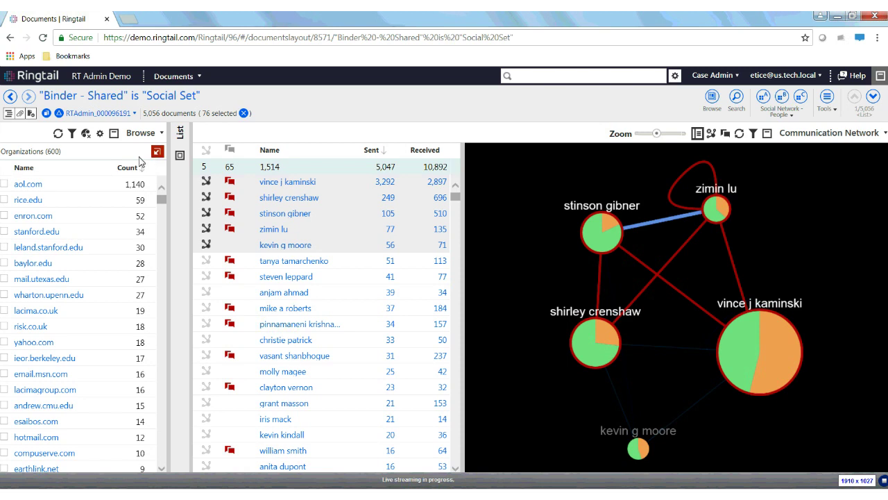
left_click(4, 184)
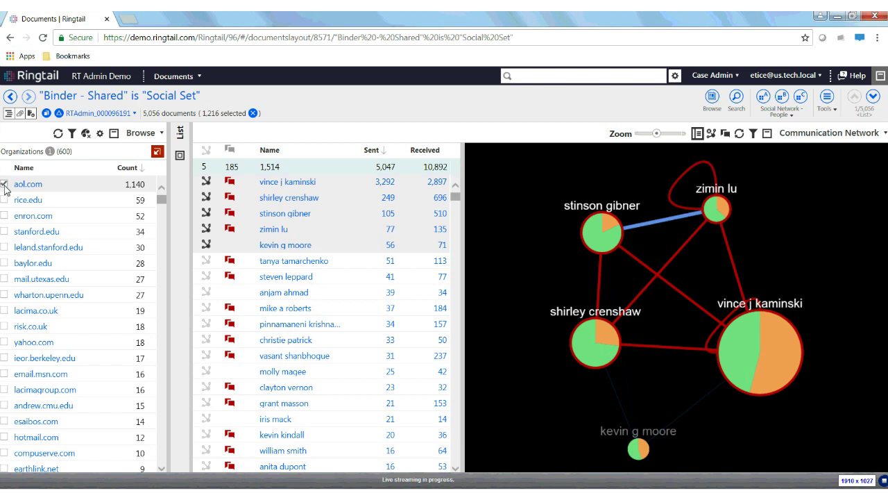
left_click(5, 186)
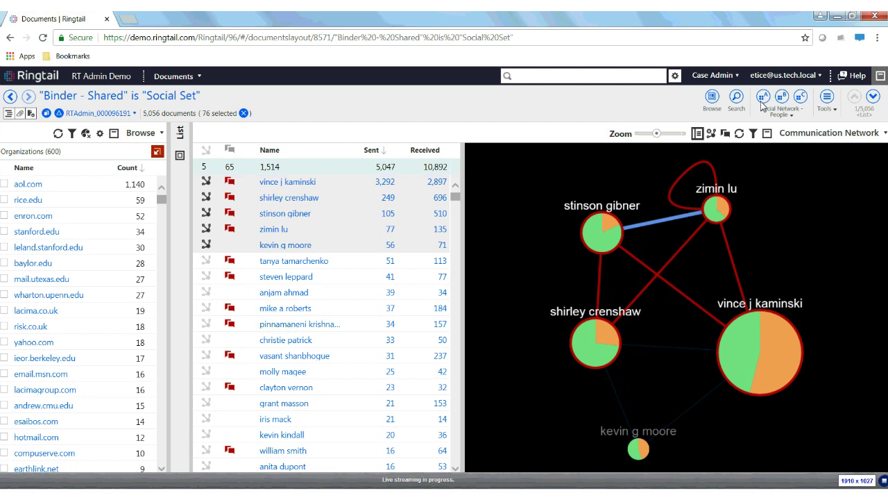
Switch to the Browse List layout and show the full Document Types list for the All Documents binder.
left_click(763, 99)
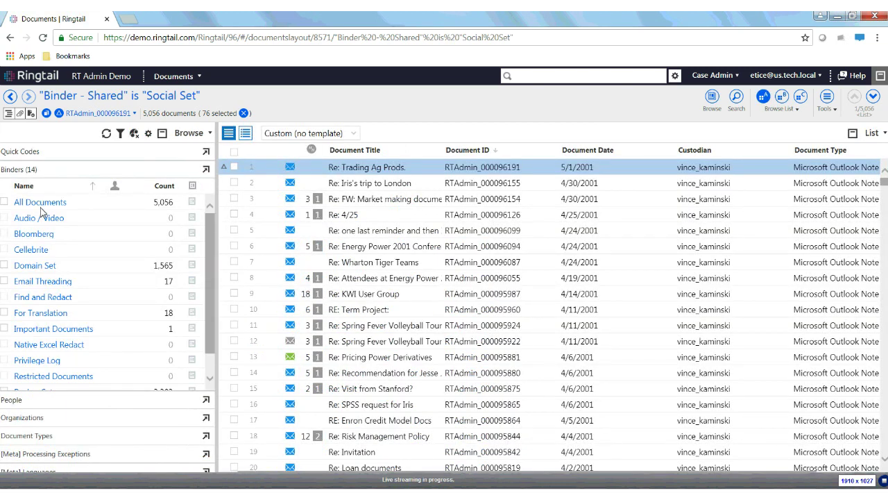
left_click(39, 206)
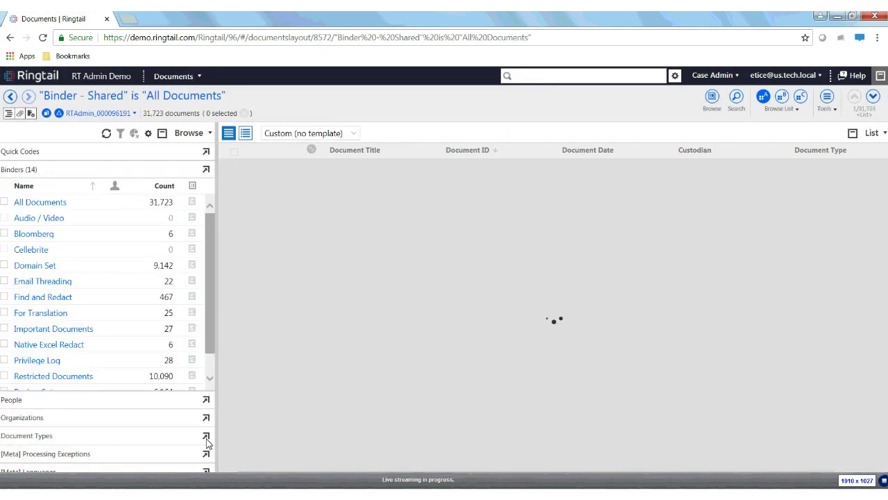
left_click(206, 440)
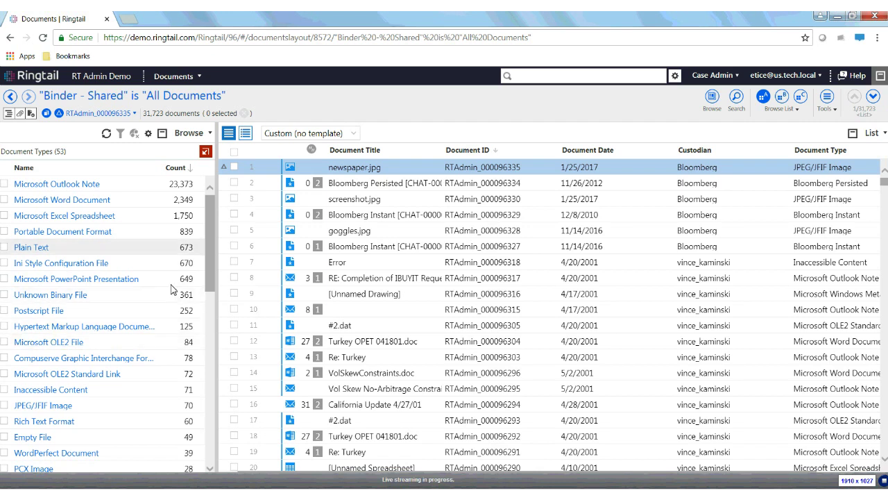
Select the MPEG Video File documents, list only the selected ones, and clear the selection to return to all browse categories.
left_click_drag(211, 246, 207, 298)
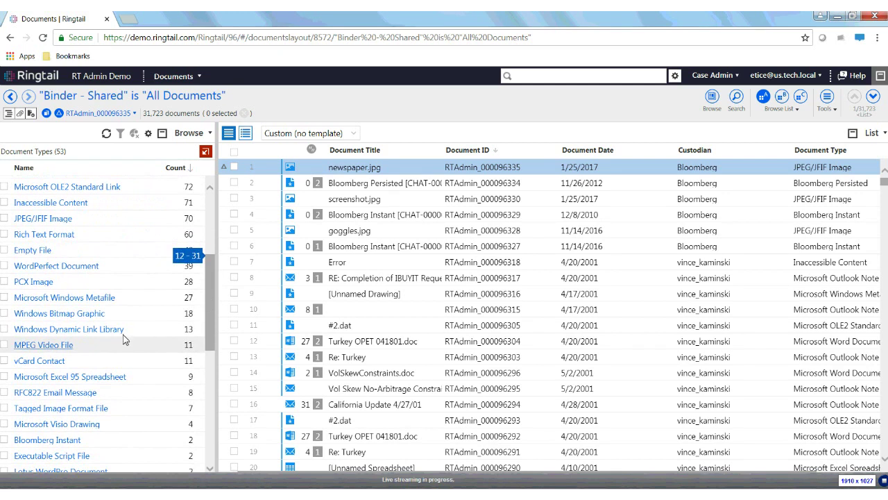
left_click(5, 345)
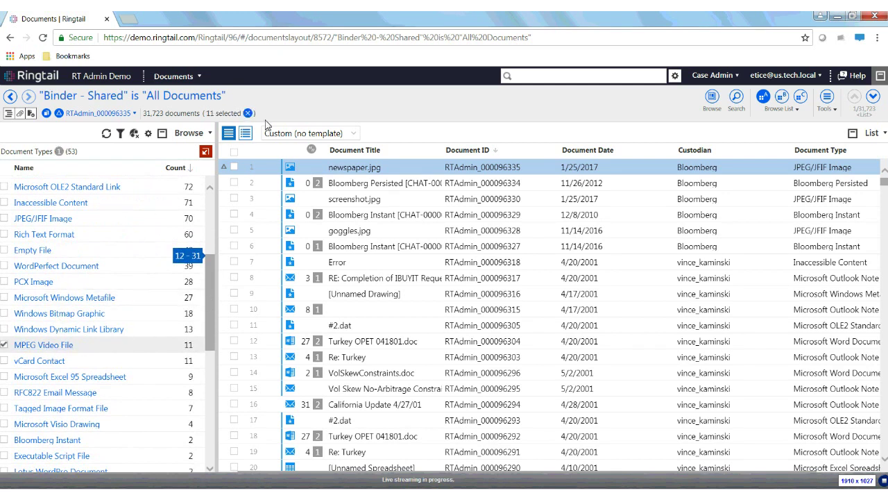
left_click(250, 139)
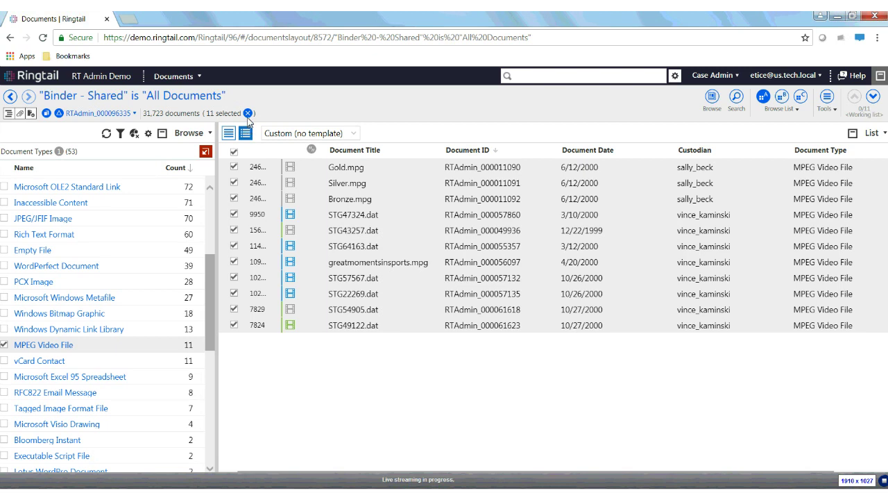
left_click(248, 113)
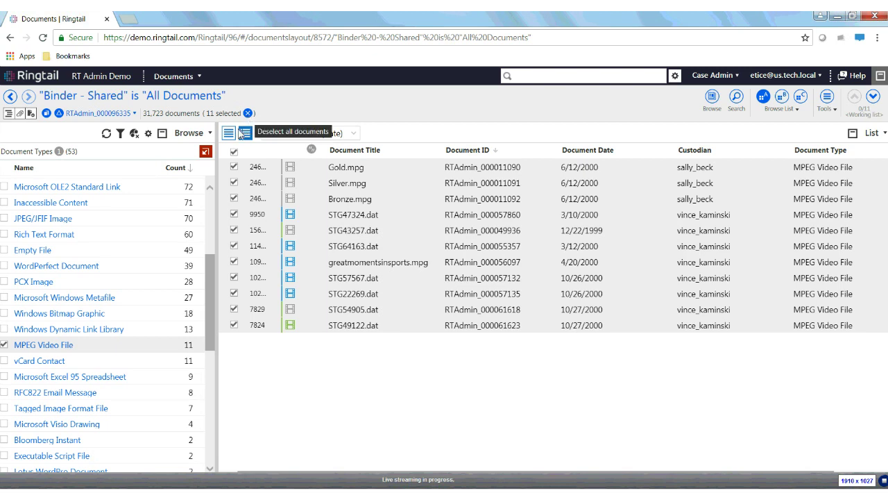
left_click(206, 157)
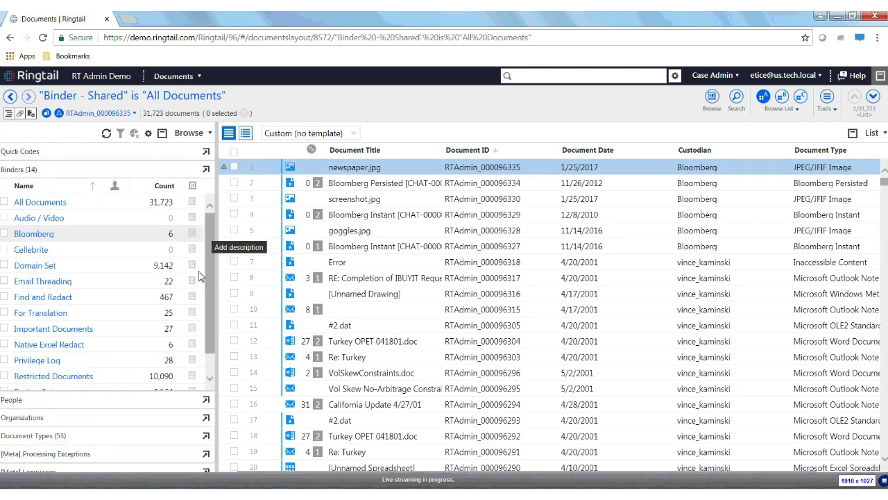
Expand the [Meta] Languages list, select the POLISH - PRIMARY documents, and list only the selected ones.
left_click(206, 473)
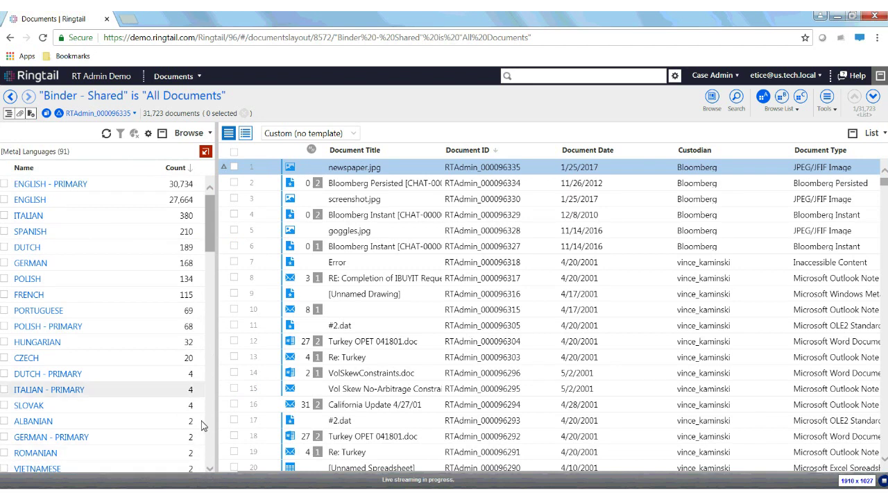
left_click(4, 329)
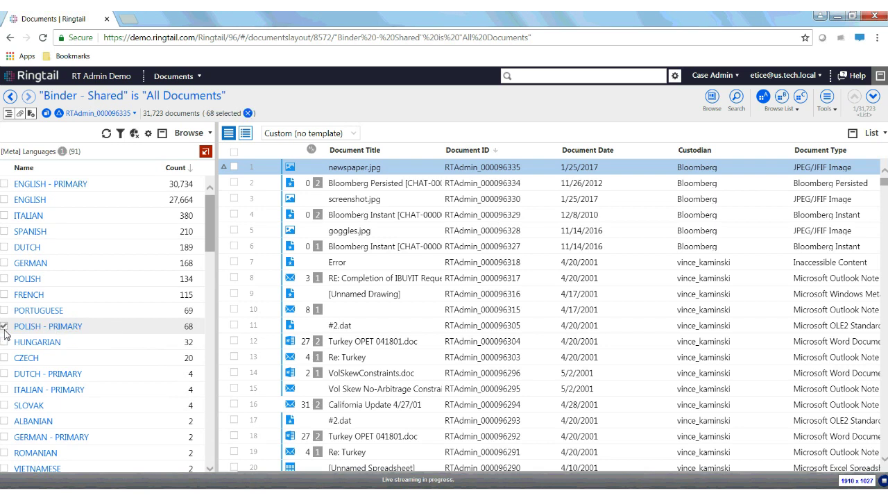
left_click(246, 135)
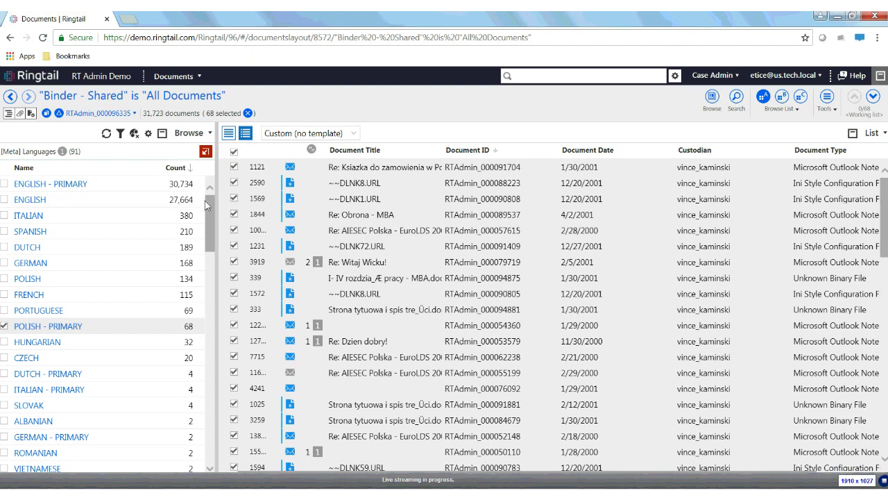
Look further down the [Meta] Languages list and review the tools available for the selected POLISH - PRIMARY documents.
mouse_move(210, 210)
left_mouse_down()
mouse_move(213, 238)
mouse_move(215, 227)
left_mouse_up()
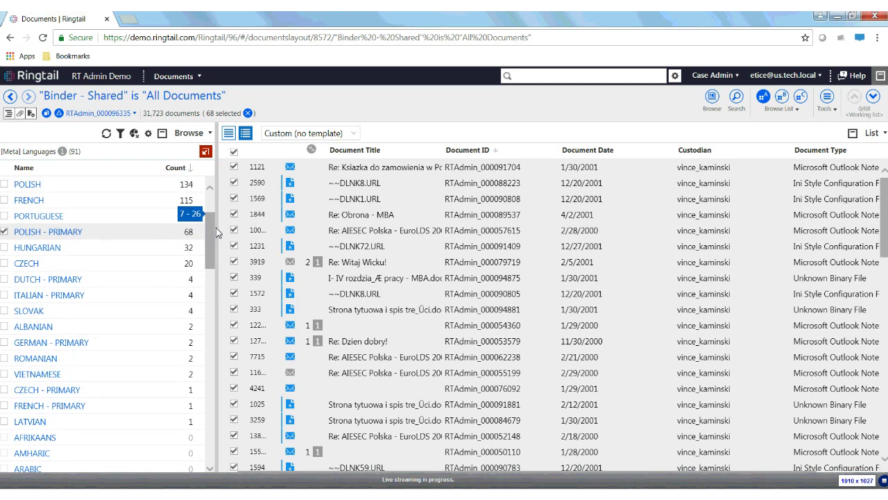
left_click_drag(216, 227, 216, 228)
left_click(830, 109)
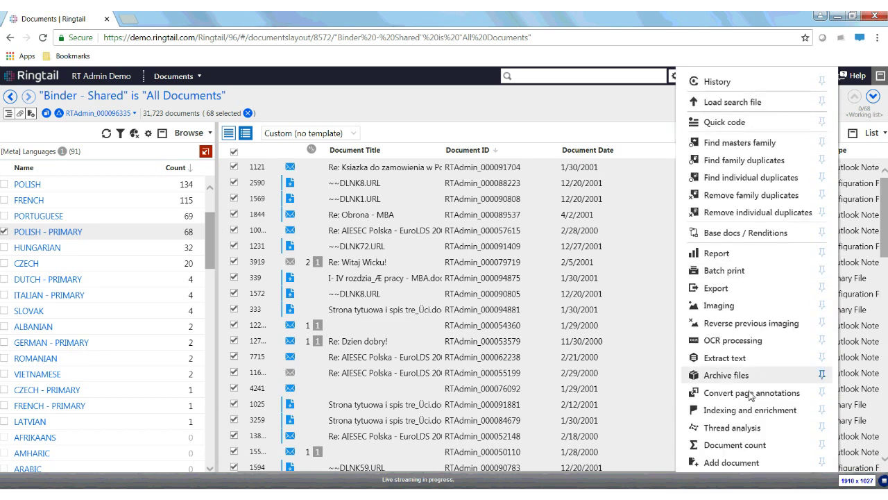
left_click(575, 117)
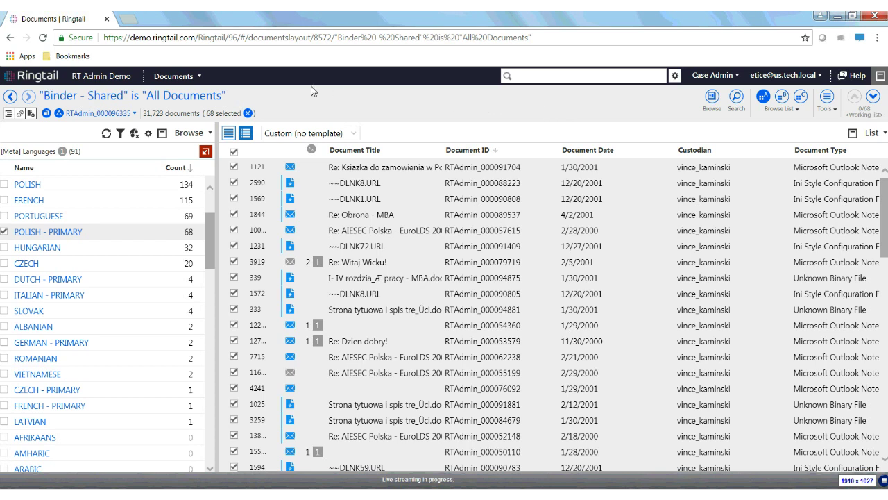
Open the case's Concept Cloud for all documents and hide the top 105 concepts.
left_click(192, 79)
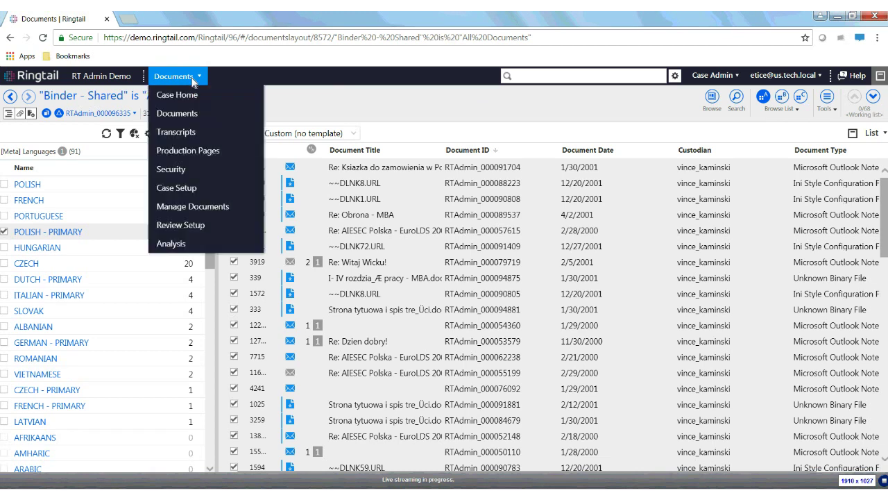
left_click(178, 246)
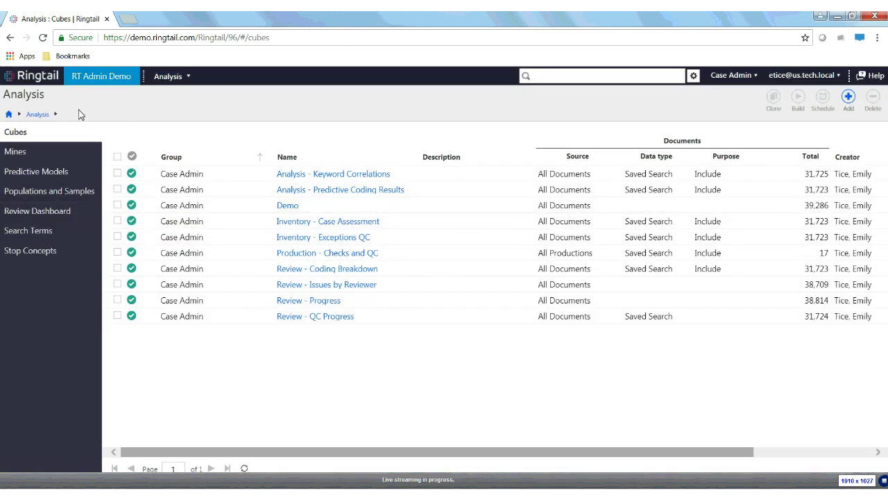
left_click(101, 77)
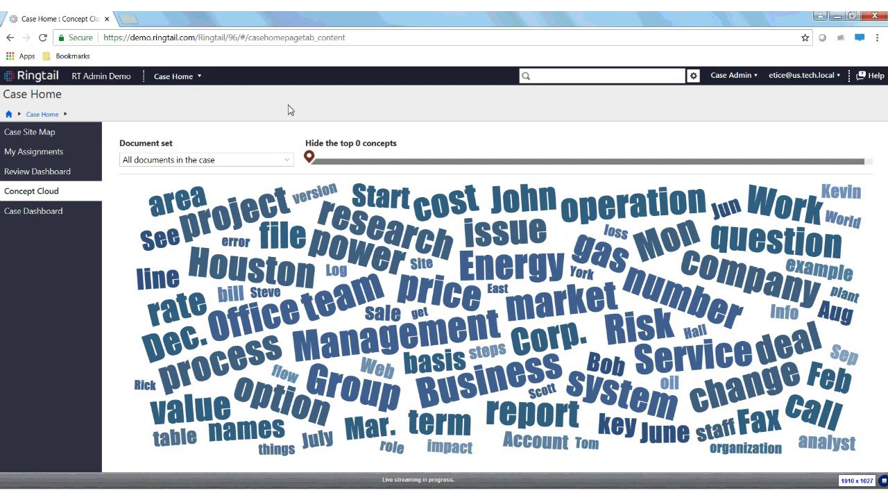
mouse_move(448, 304)
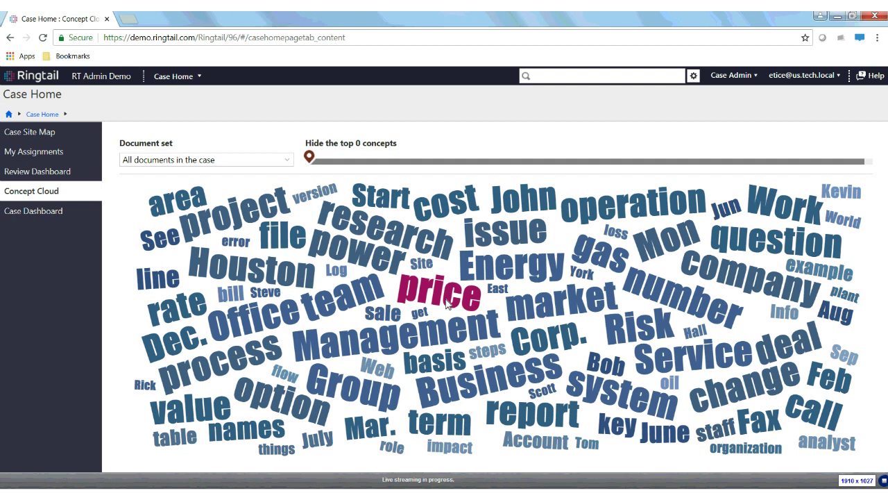
mouse_move(483, 276)
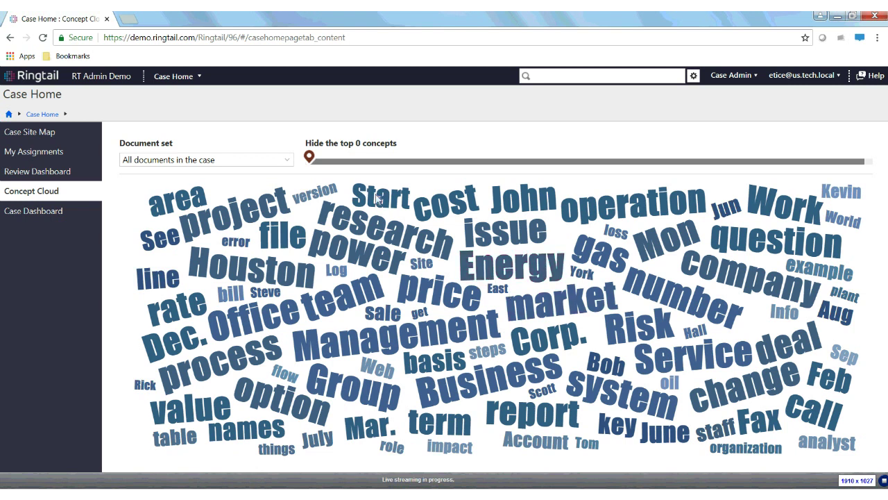
left_click_drag(309, 159, 347, 159)
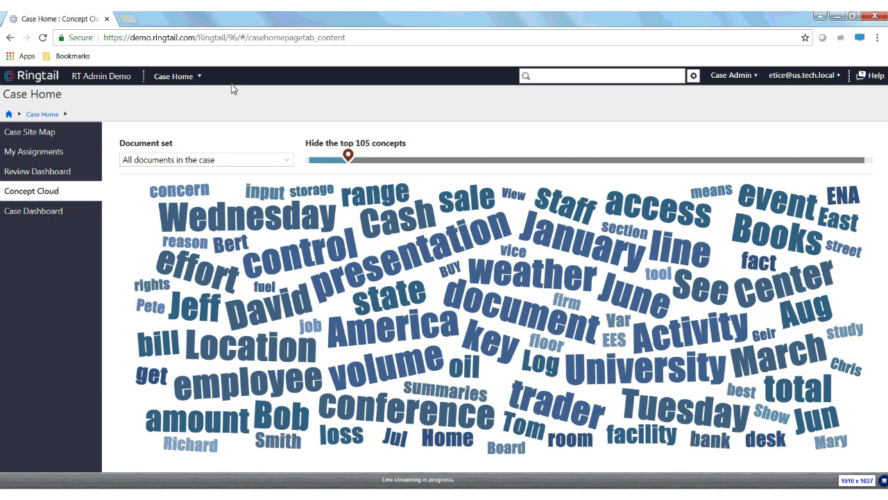
Open the Search Terms analysis and run the report on all documents in the case with the coding field set to None.
left_click(207, 80)
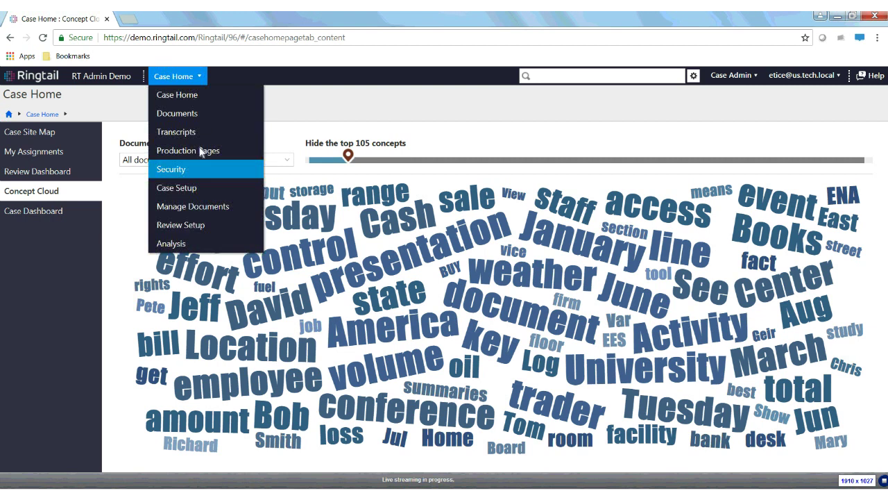
left_click(200, 244)
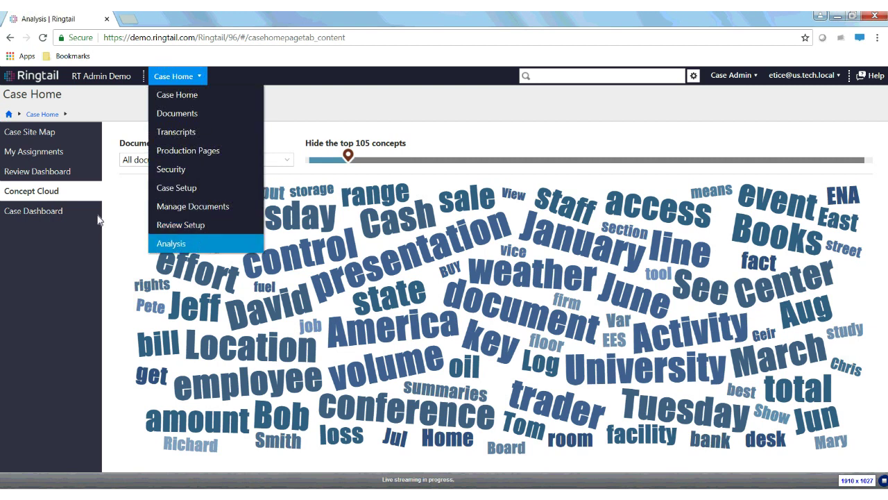
left_click(48, 235)
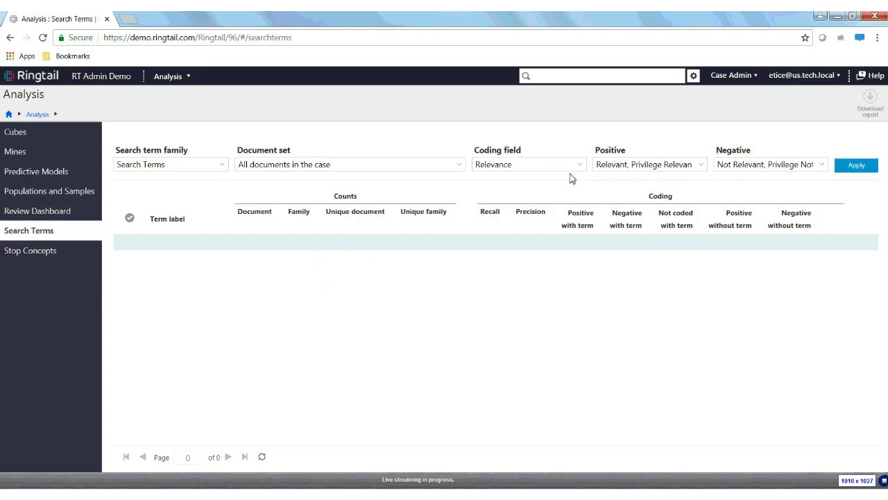
left_click(579, 169)
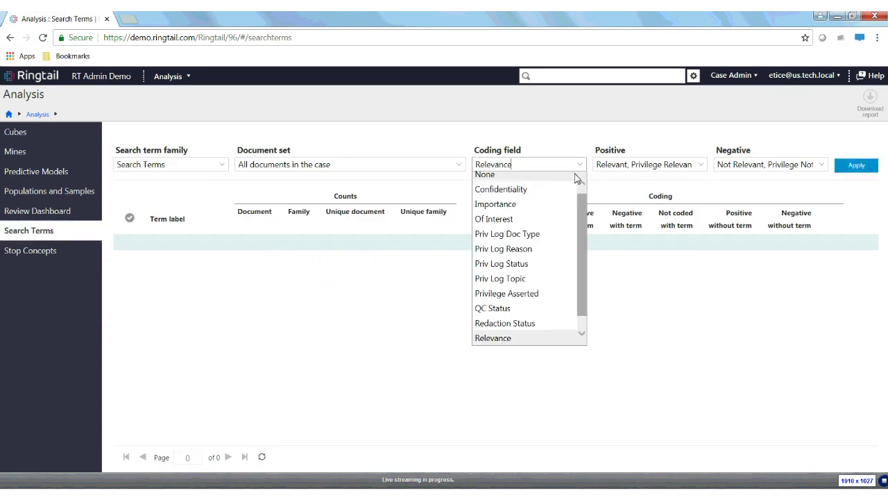
left_click(575, 175)
left_click(840, 173)
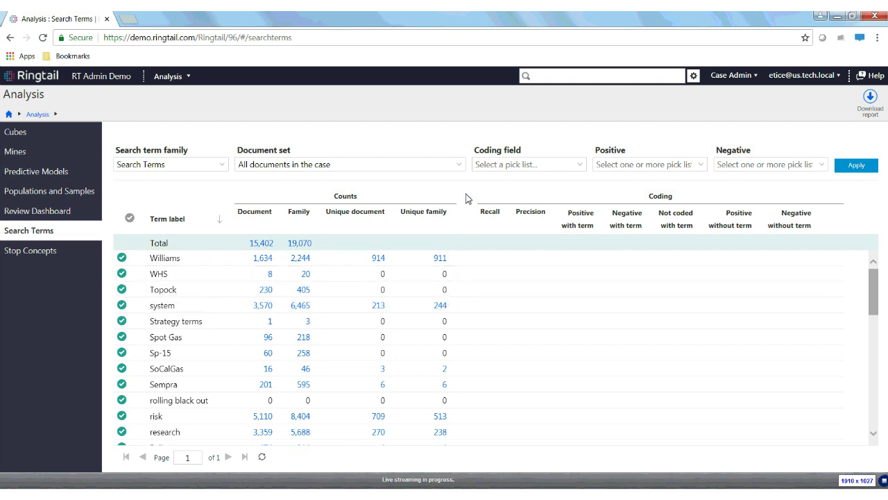
Set the search term report's coding field to Relevance, with Relevant and Privilege Relevant as the positive values.
left_click(583, 173)
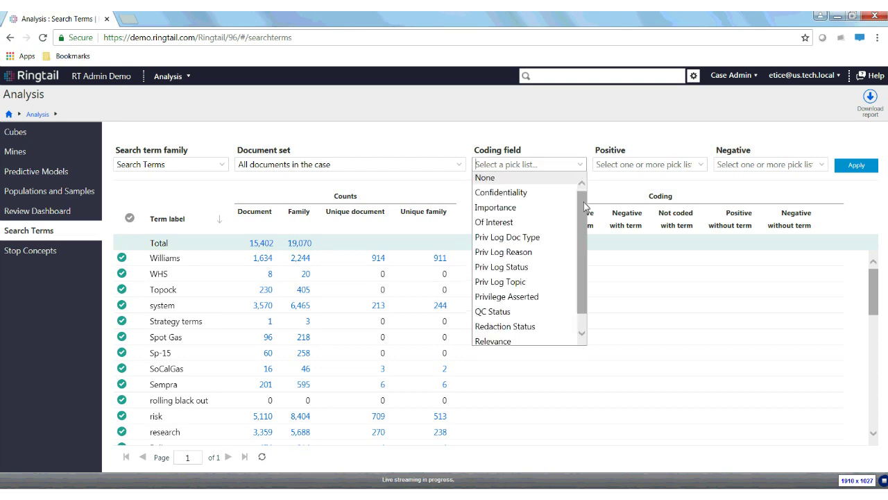
scroll(582, 224, "down", 1)
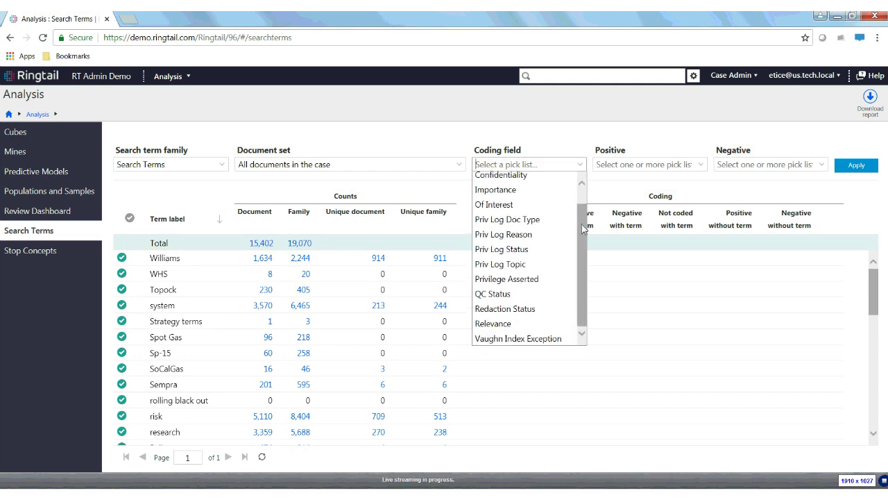
left_click(553, 323)
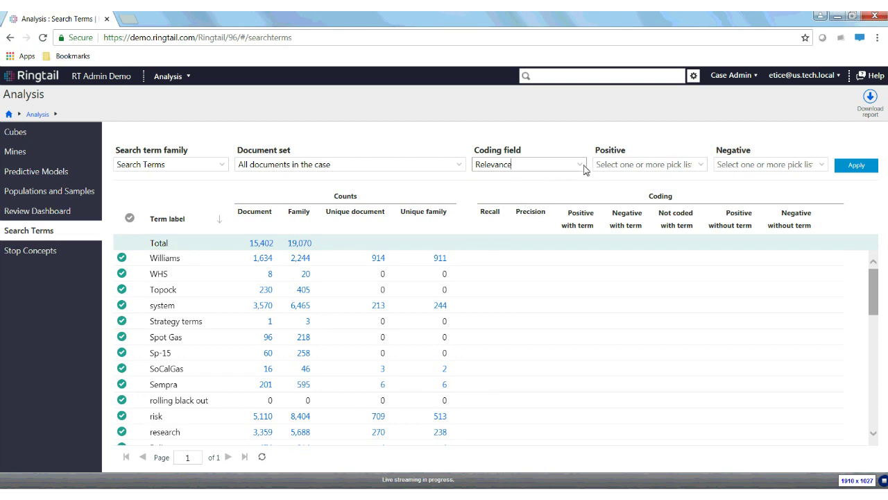
left_click(703, 166)
left_click(696, 183)
left_click(686, 211)
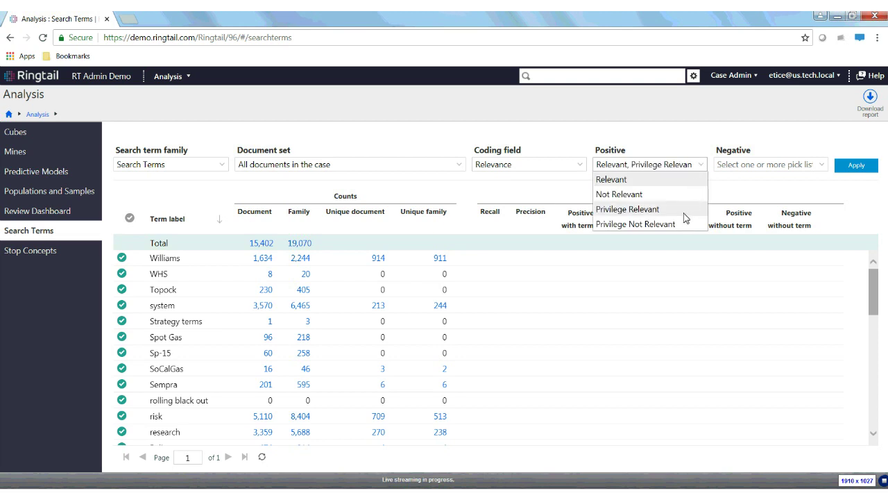
Apply the search term report with Not Relevant and Privilege Not Relevant as negative values, and widen the Recall column.
left_click(820, 167)
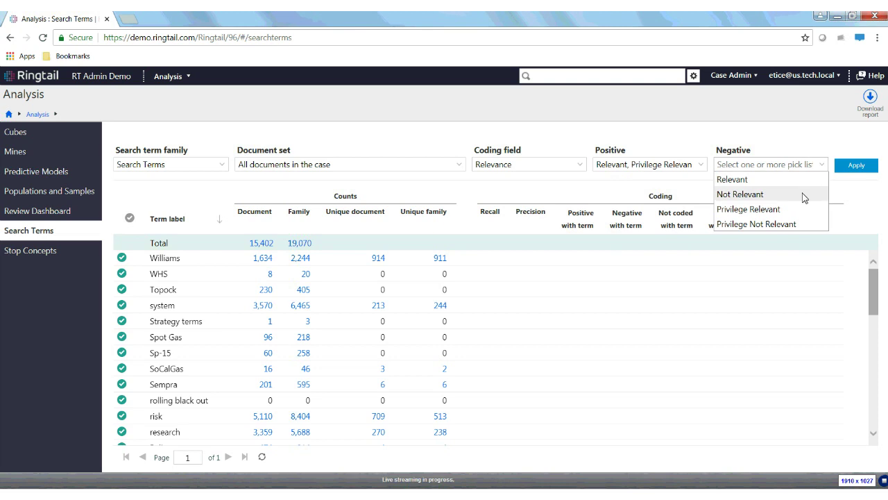
left_click(805, 198)
left_click(813, 226)
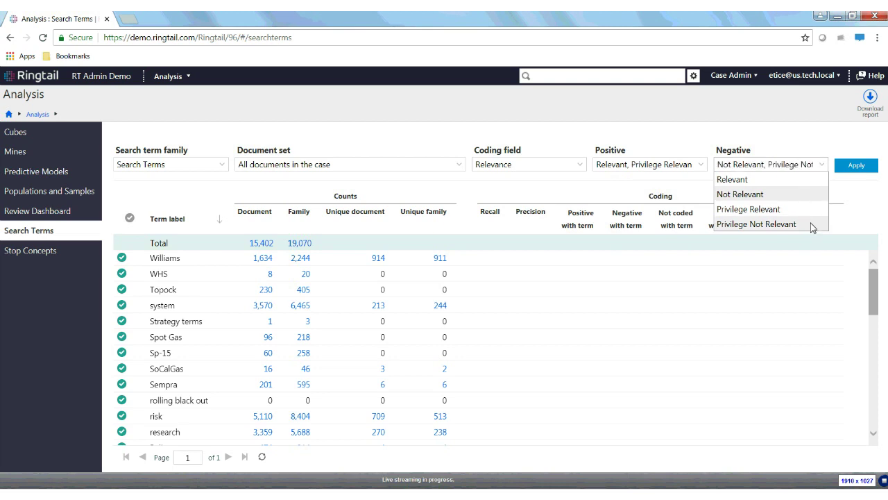
left_click(859, 168)
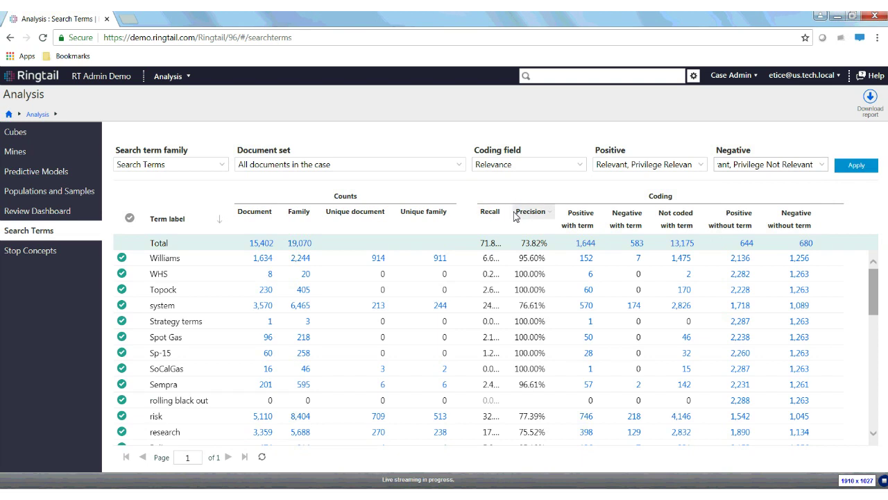
left_click_drag(515, 217, 524, 215)
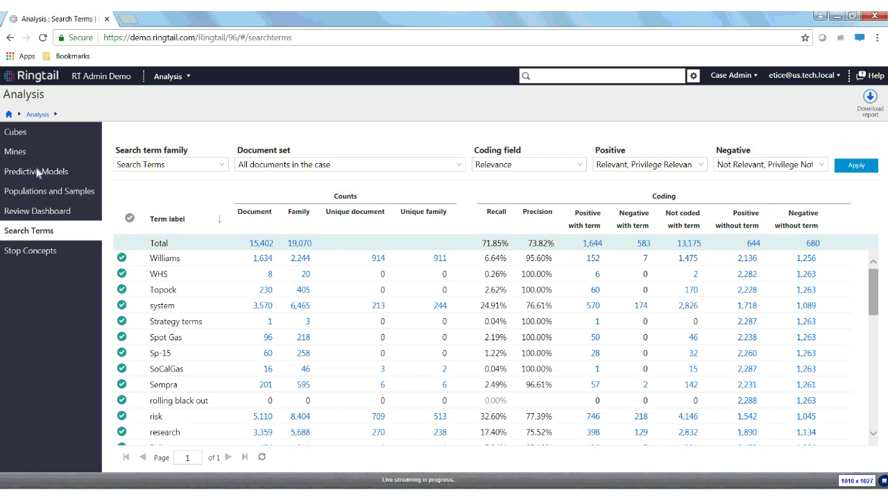
Open the Analysis - Keyword Correlations cube and set both its rows and columns to Search Terms under Terms.
left_click(21, 136)
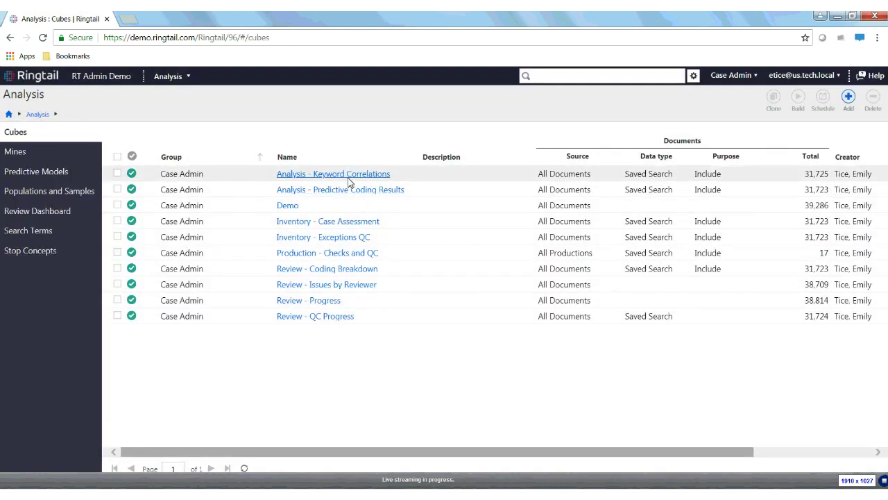
left_click(390, 173)
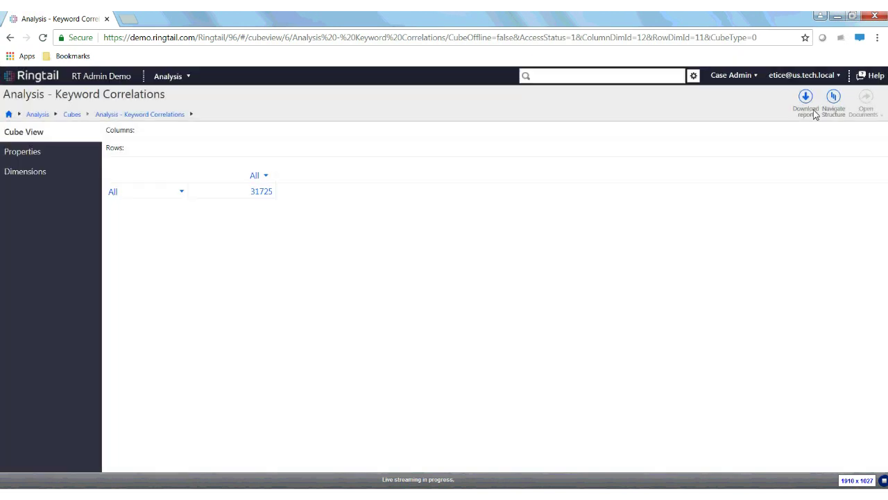
left_click(835, 104)
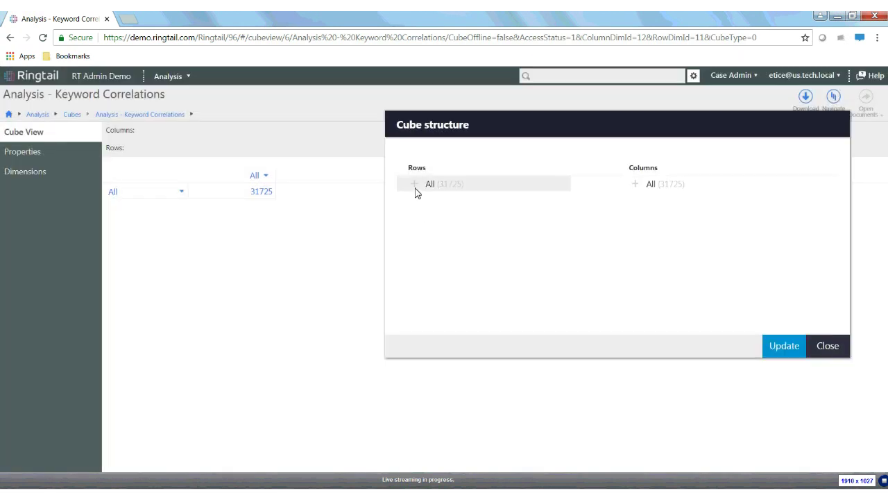
left_click(546, 179)
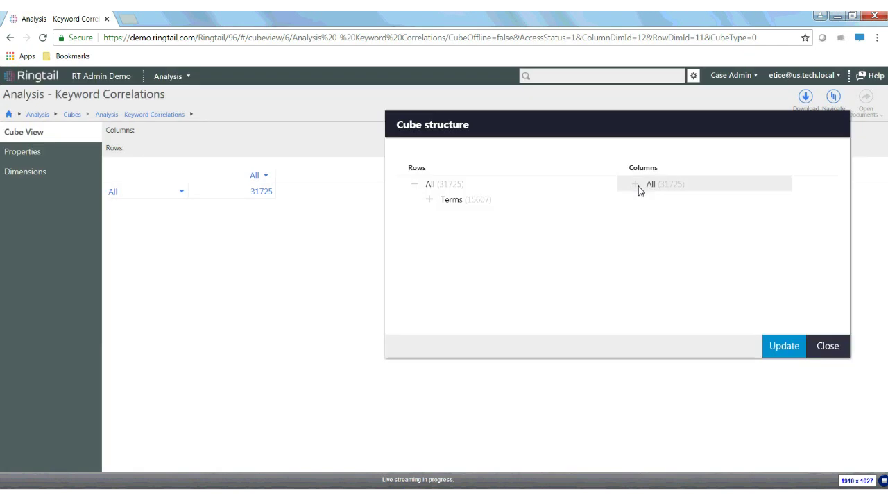
left_click(430, 200)
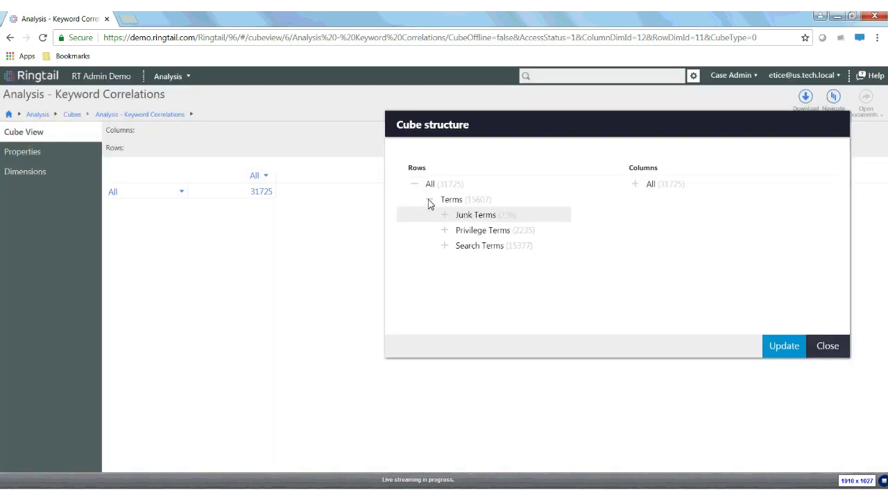
left_click(636, 187)
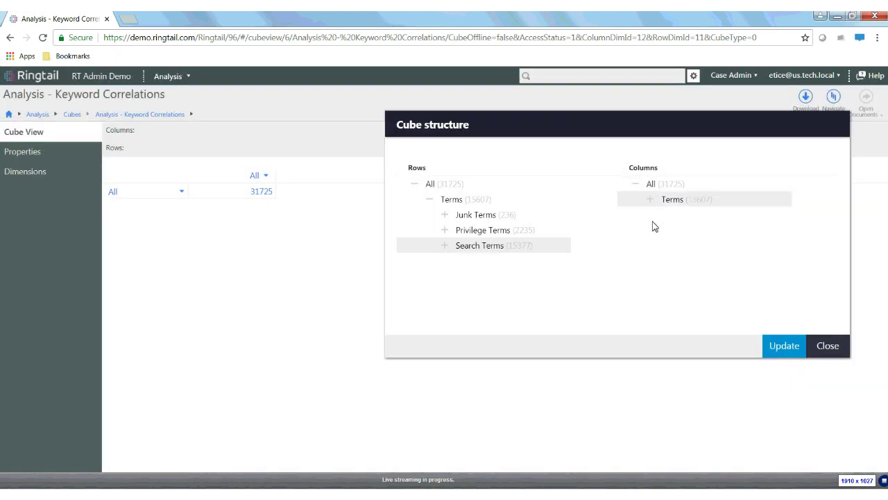
left_click(652, 201)
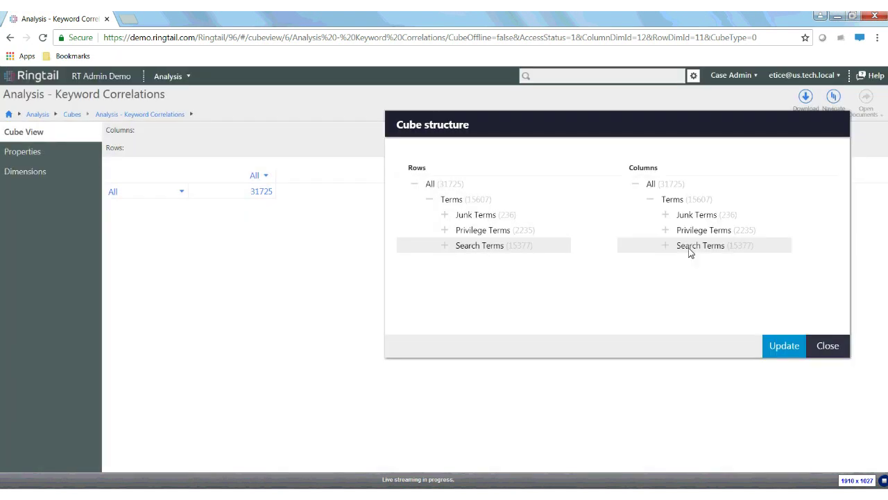
left_click(784, 347)
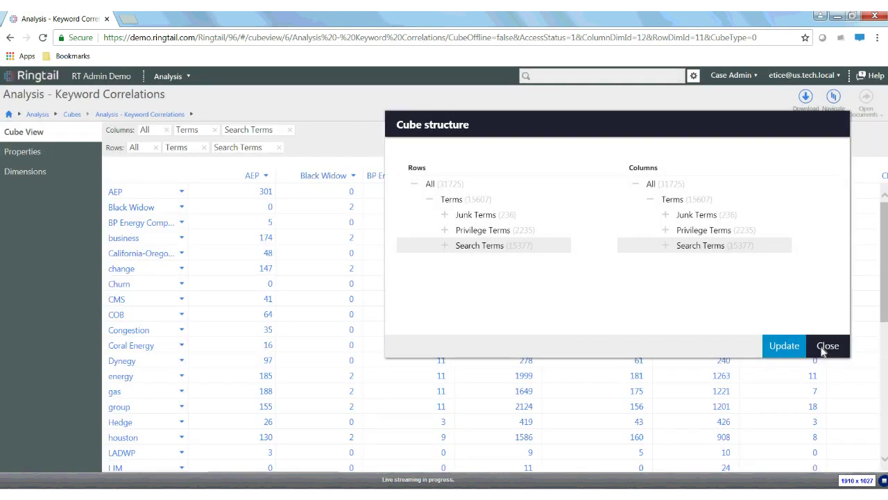
left_click(825, 346)
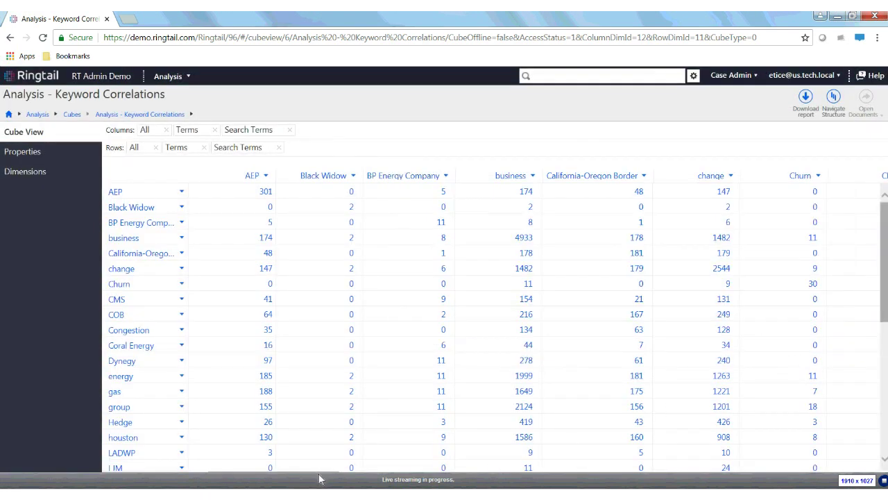
In the COB column of the cube, compare the COB and Congestion row cells, leaving the COB row cell selected.
left_click_drag(332, 478, 466, 486)
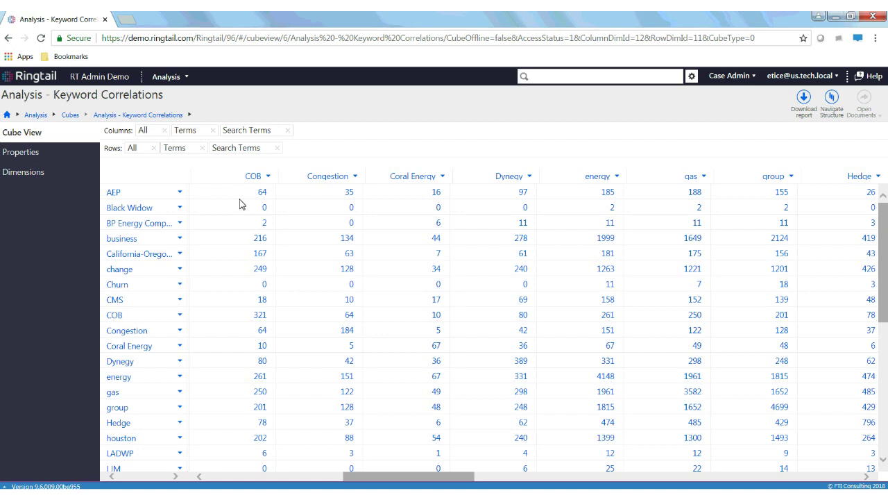
left_click(244, 317)
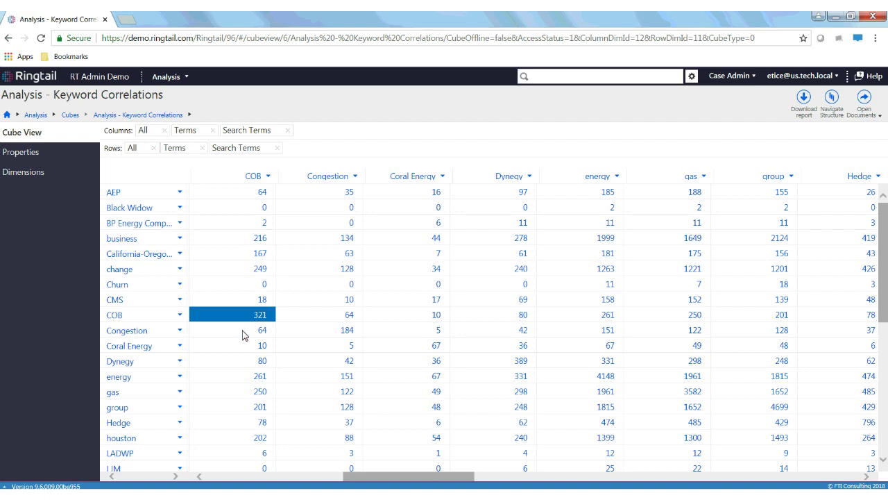
left_click(243, 333)
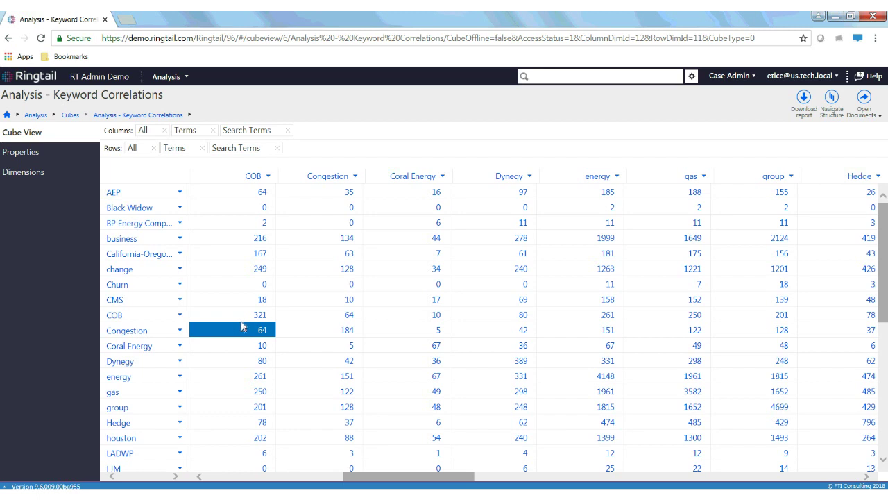
left_click(246, 316)
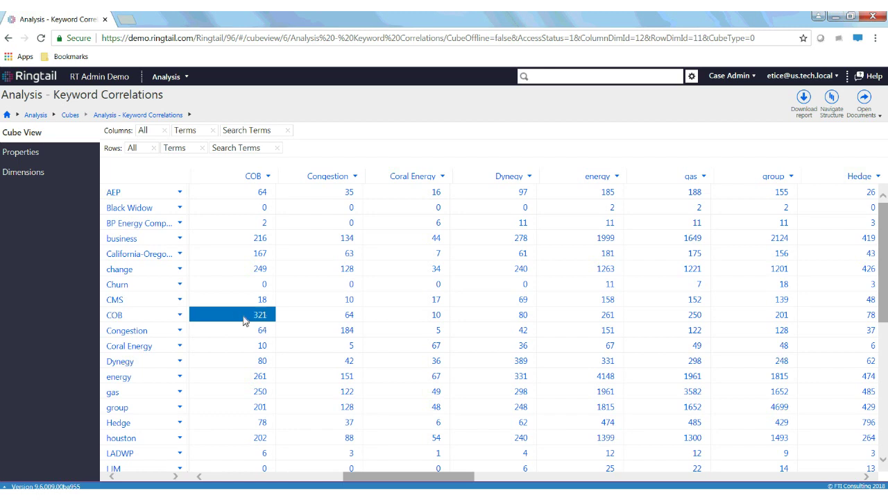
Select the energy row's cell in the cube's COB column, and expand the version list of the predictive model.
left_click(236, 378)
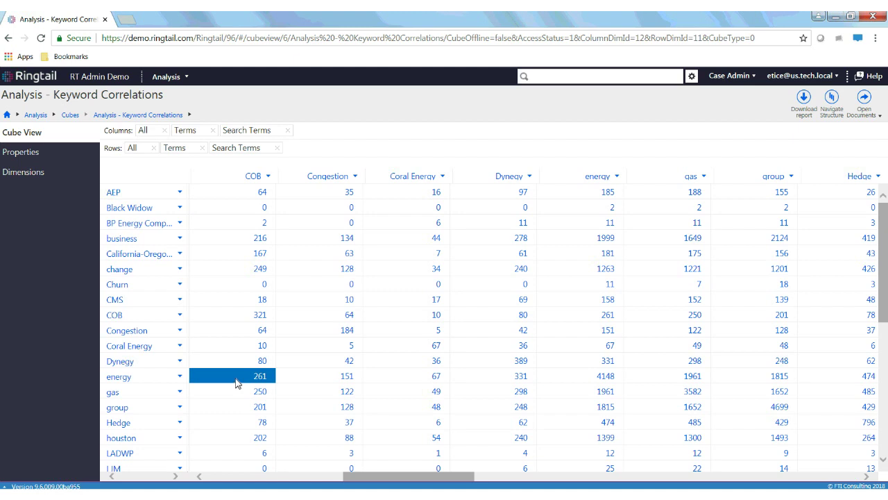
left_click(30, 117)
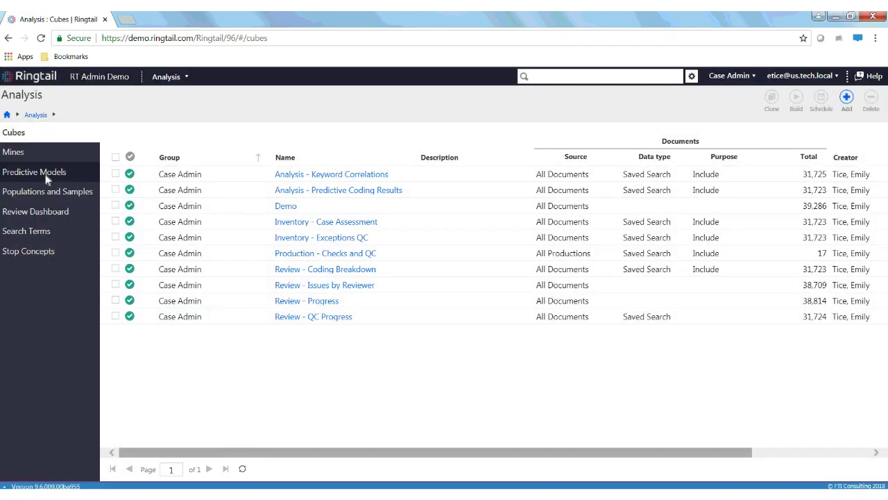
left_click(46, 175)
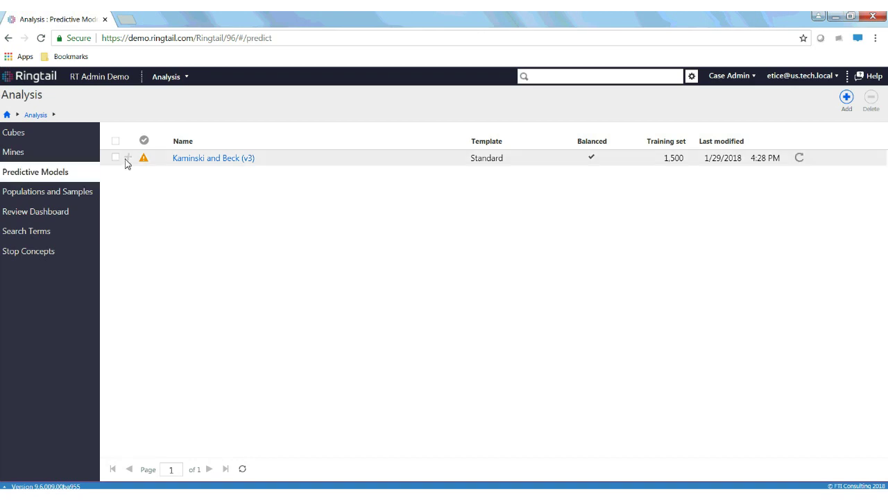
left_click(128, 158)
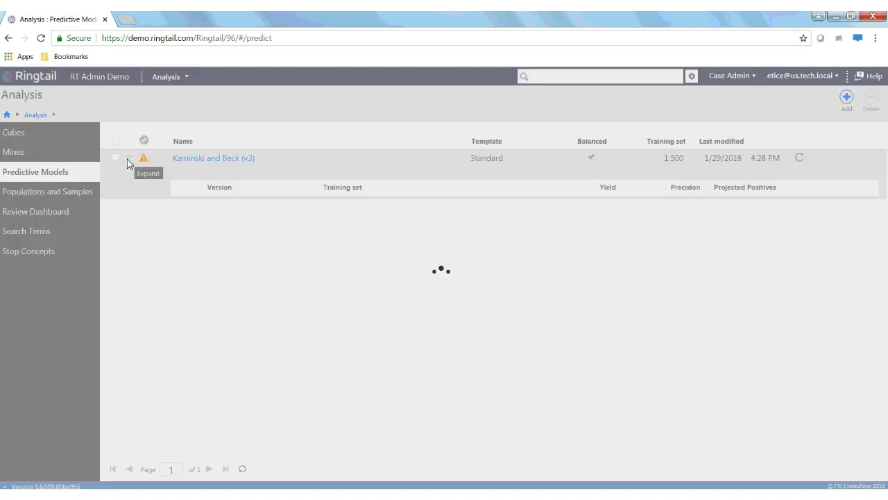
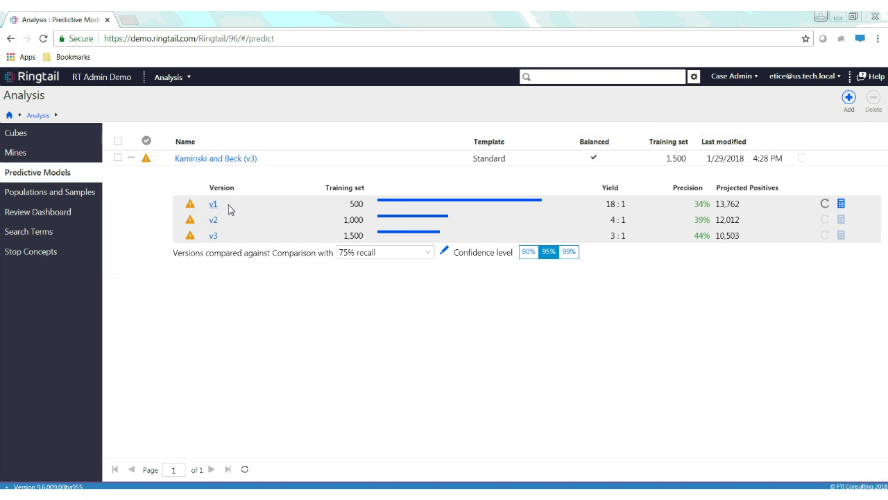
View the Comparison scores and properties of the v3 predictive model, and return to the predictive models list.
left_click(213, 236)
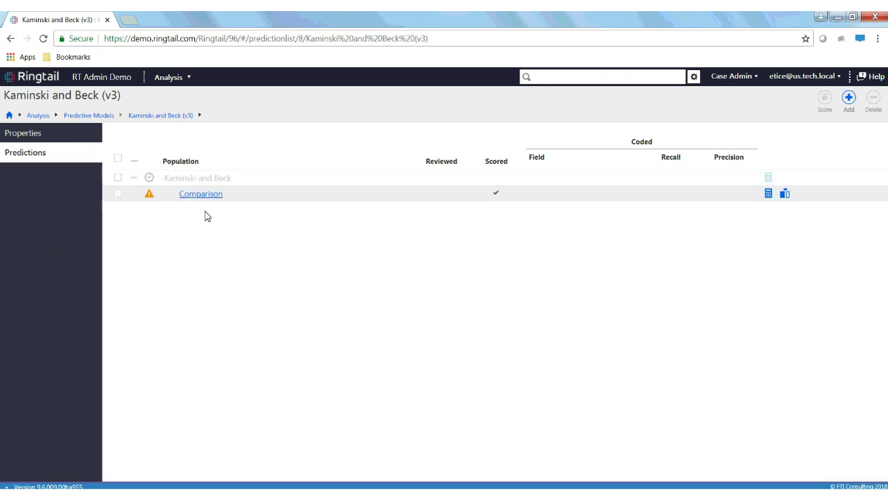
left_click(200, 196)
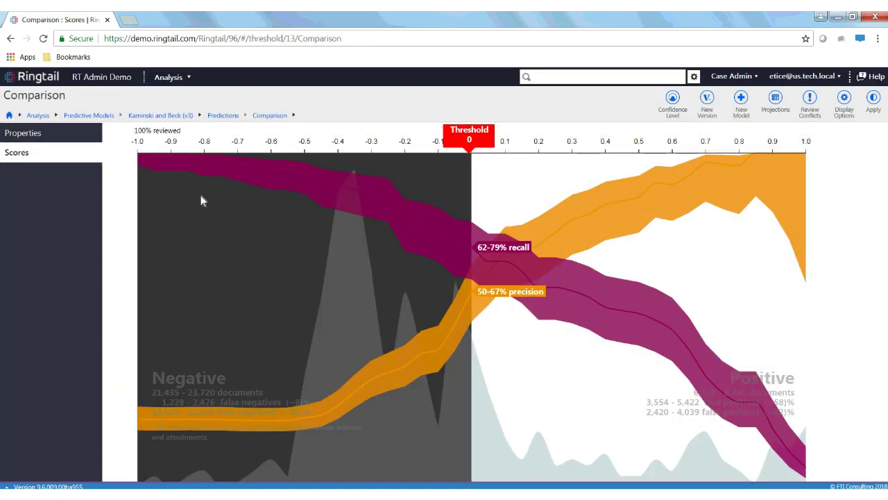
left_click(186, 118)
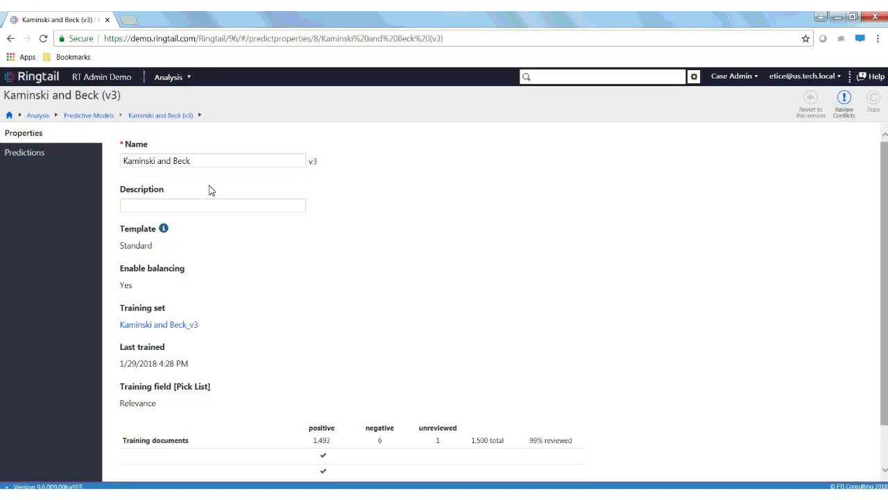
left_click(100, 117)
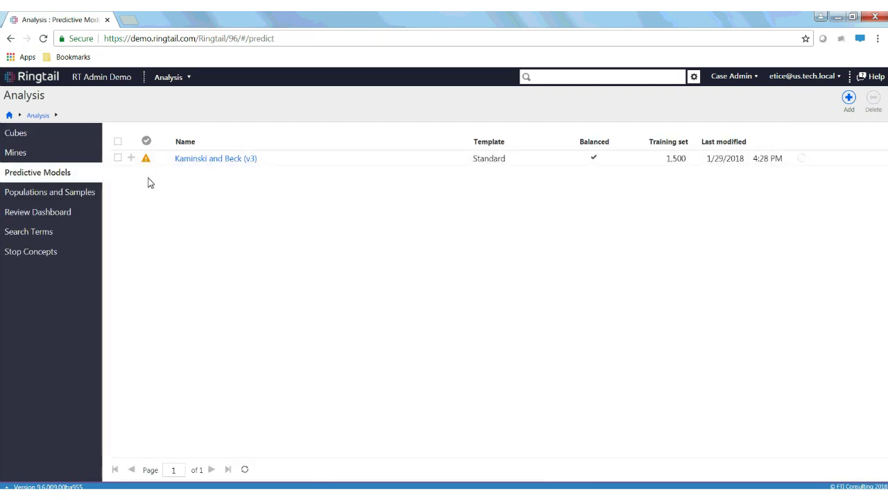
Expand the predictive model and compare the training set, yield, precision and projected positives of versions v1, v2 and v3.
left_click(131, 159)
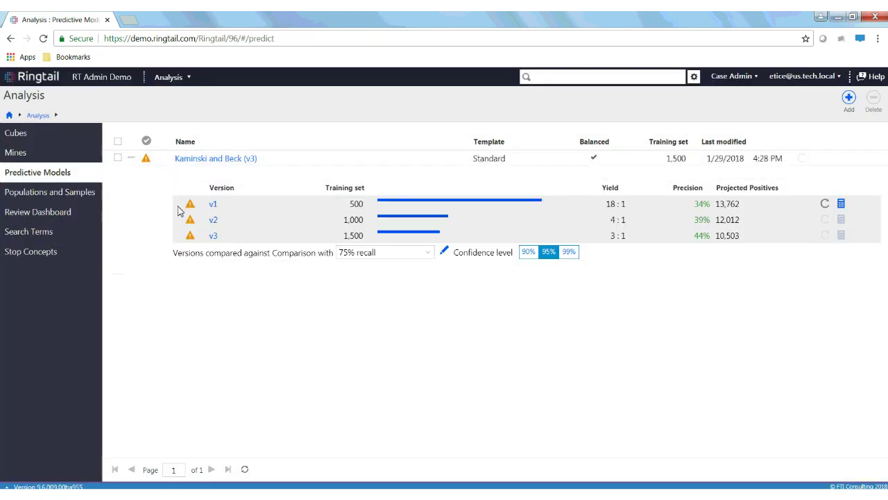
mouse_move(369, 217)
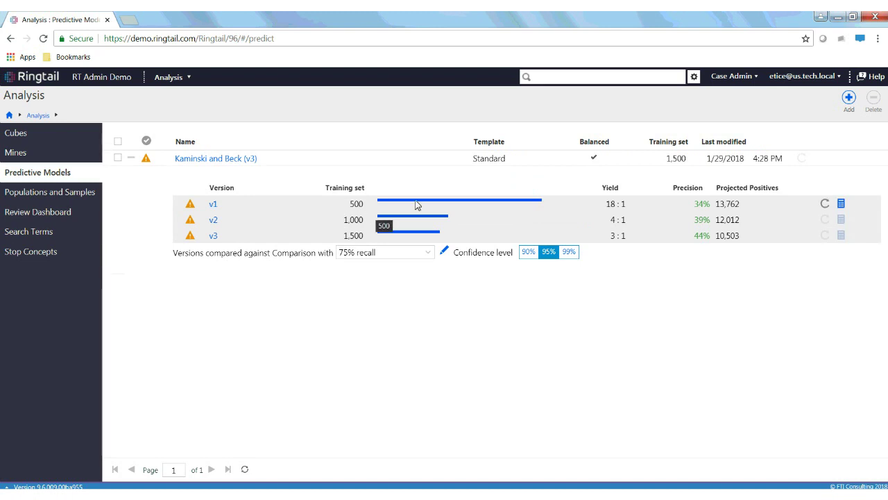
mouse_move(744, 211)
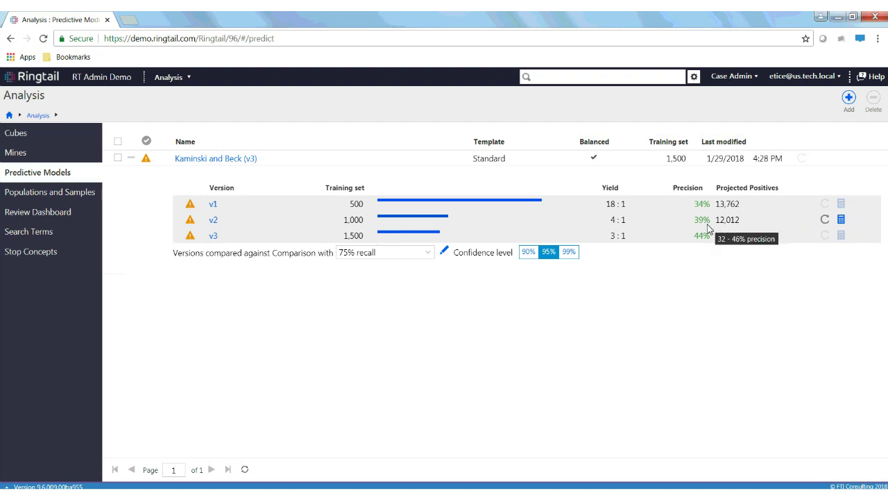
mouse_move(709, 241)
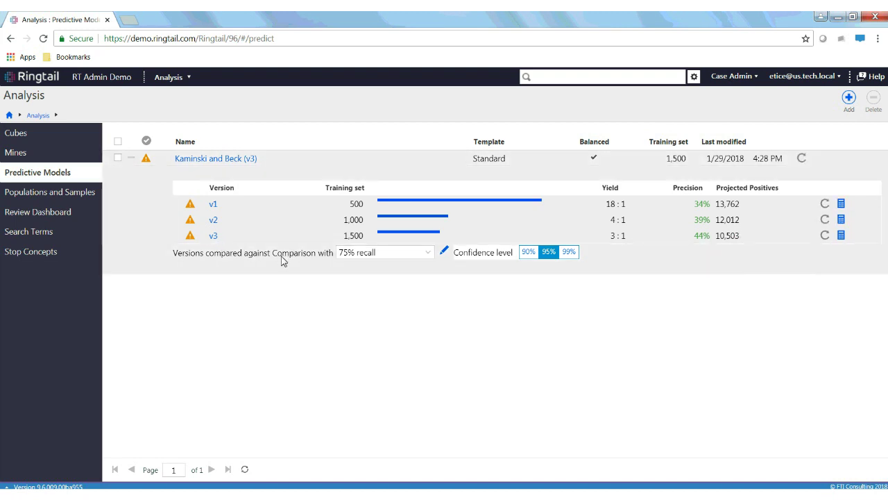
Open the Comparison scores for model version v3 and lower the threshold to -0.249.
left_click(214, 237)
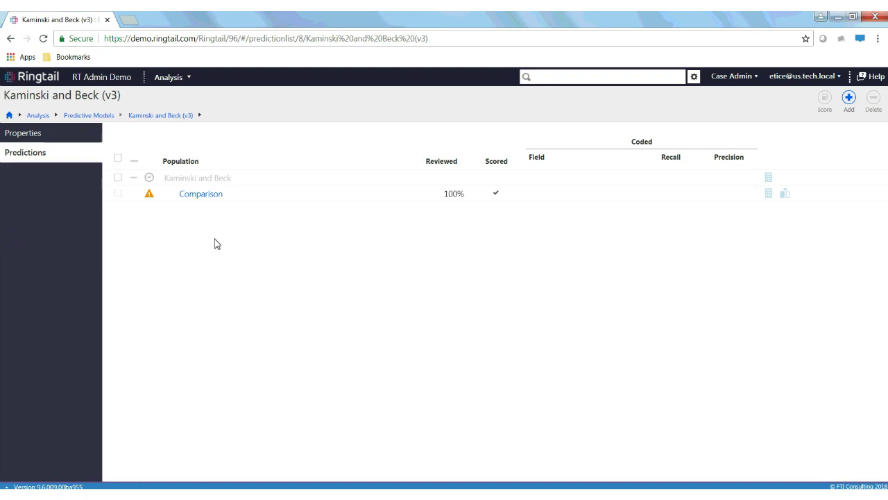
left_click(208, 194)
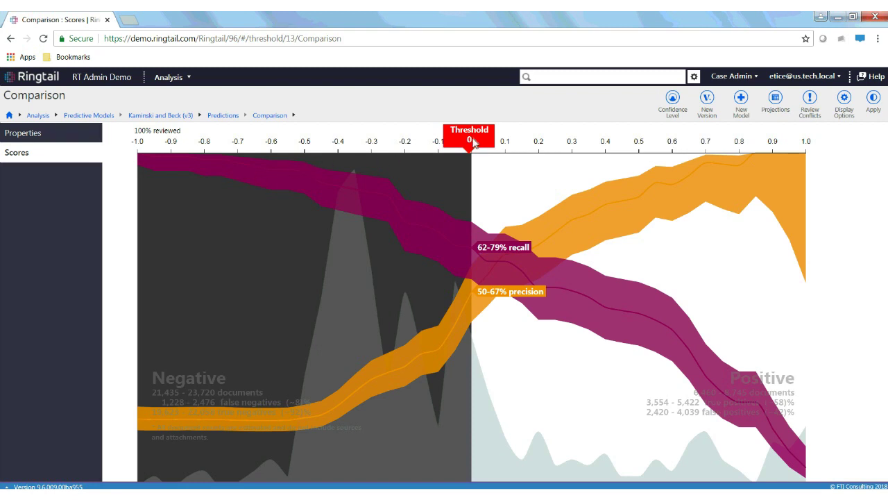
left_click_drag(467, 146, 387, 154)
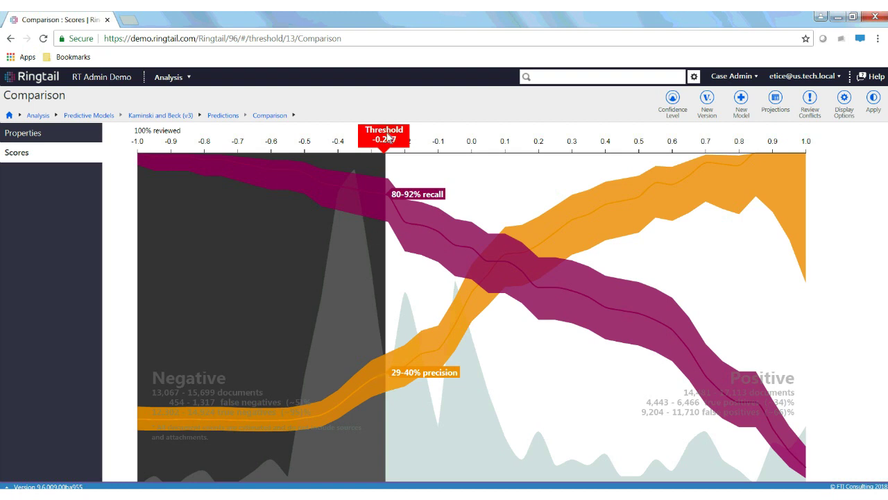
mouse_move(390, 138)
left_mouse_down()
mouse_move(410, 138)
mouse_move(391, 144)
left_mouse_up()
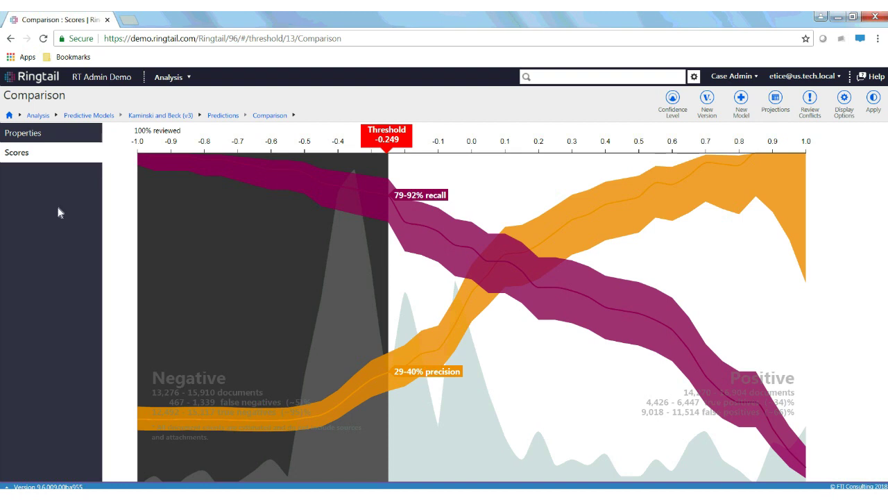
Open the predictive coding page of the 30,180-document population created on 1/29/2018, and review its training counts and progress.
left_click(44, 116)
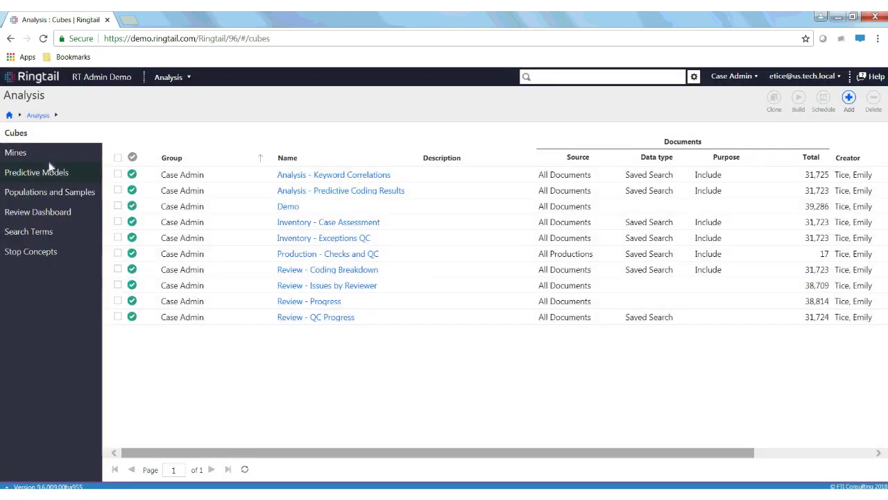
left_click(55, 195)
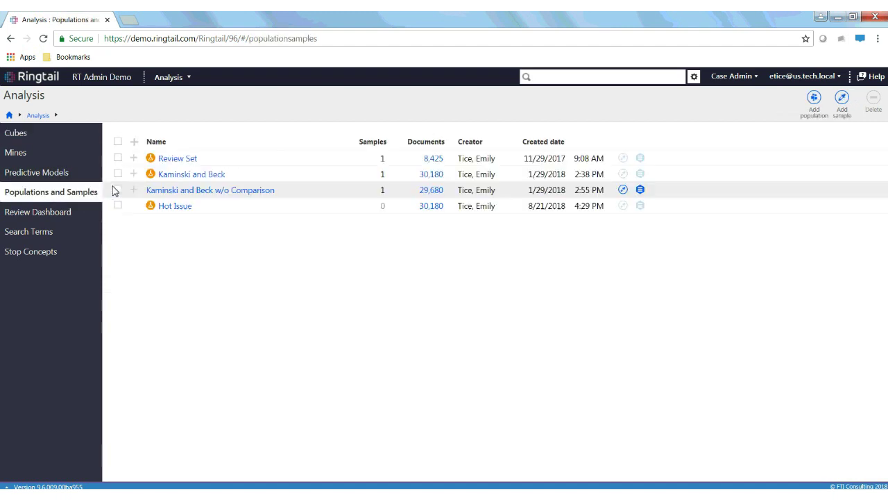
left_click(154, 179)
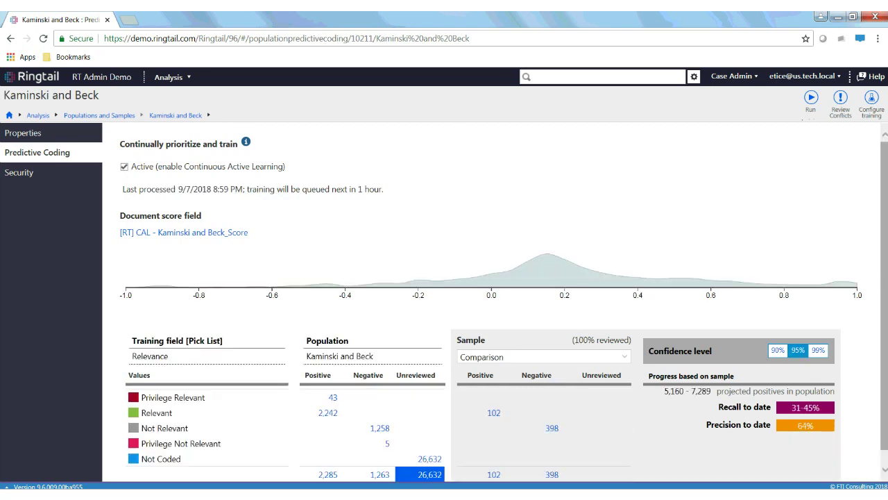
left_click_drag(886, 220, 886, 229)
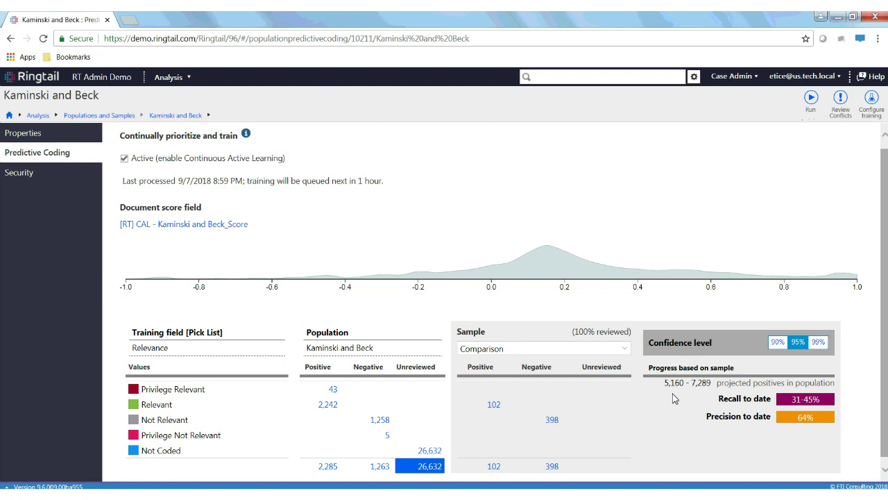
Set the time interval to Daily in the population's training configuration and close the configuration.
left_click(872, 99)
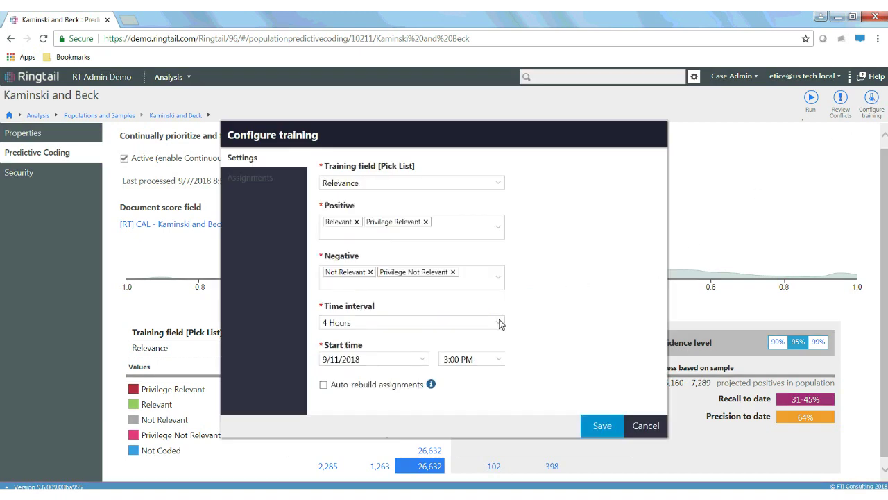
left_click(500, 323)
left_click(475, 381)
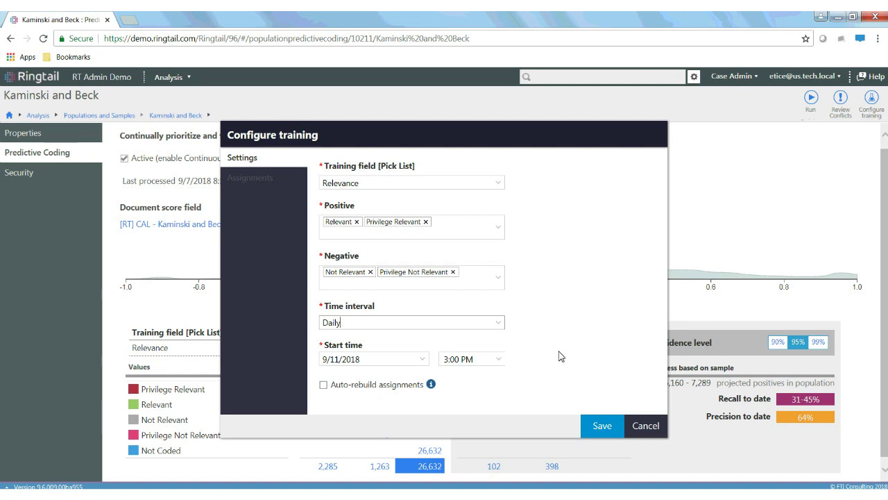
left_click(613, 423)
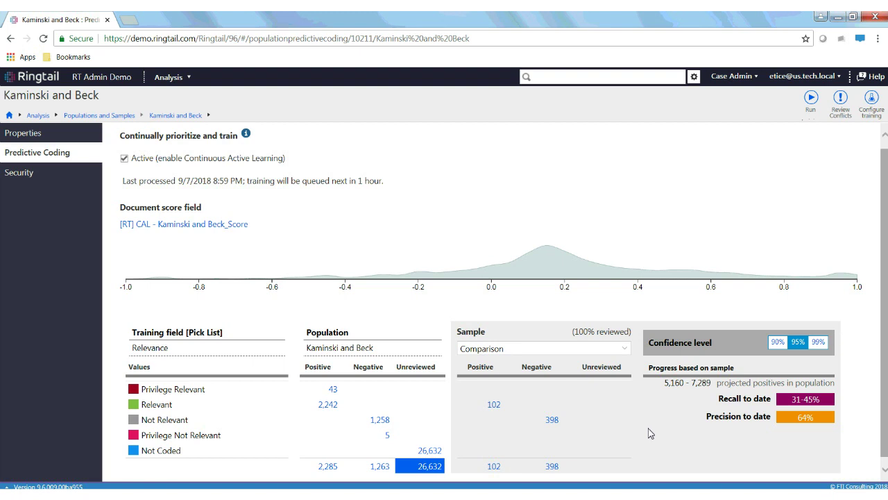
Open Documents, restore the full browse list, open the Email Threading binder and examine the indicators in its Thread Data column.
left_click(190, 83)
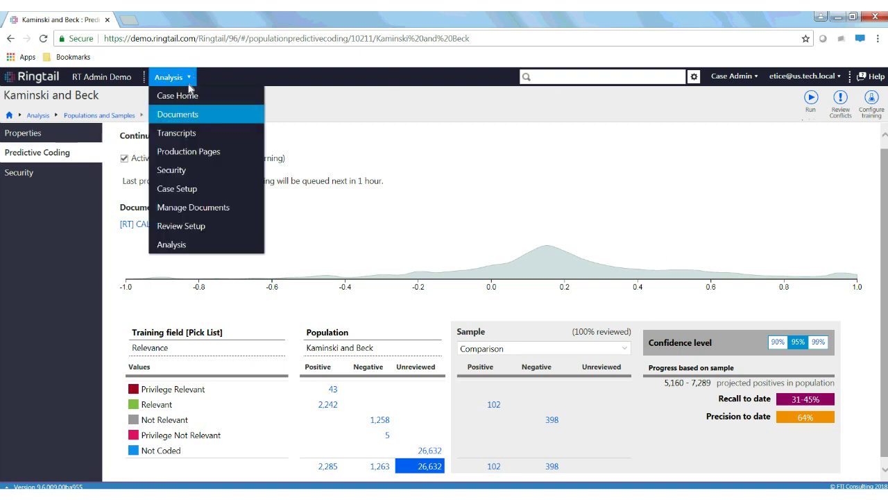
left_click(809, 83)
mouse_move(791, 105)
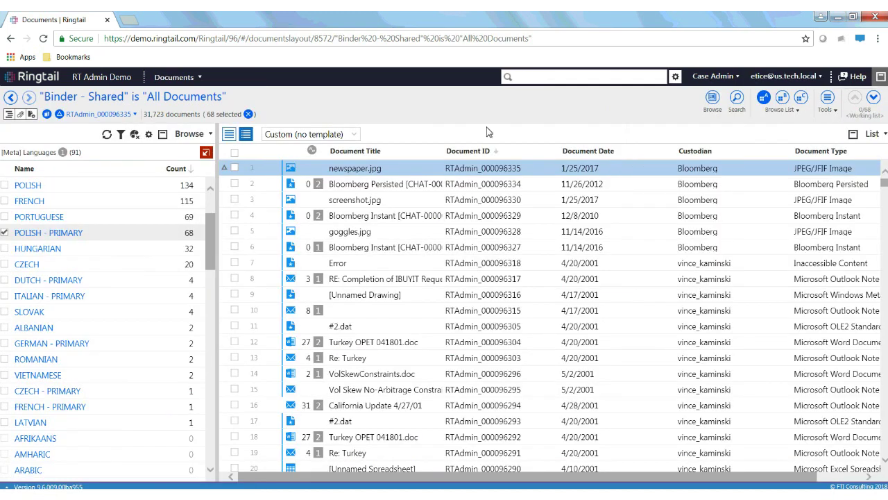
left_click(201, 152)
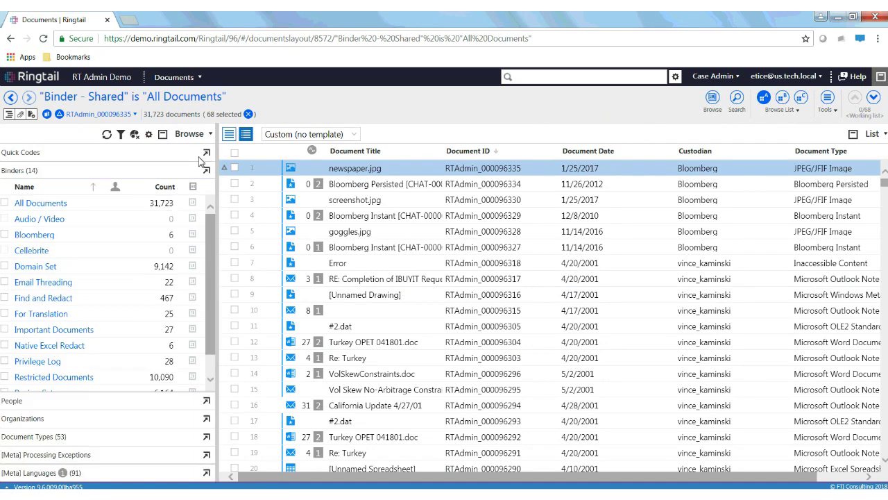
left_click(46, 286)
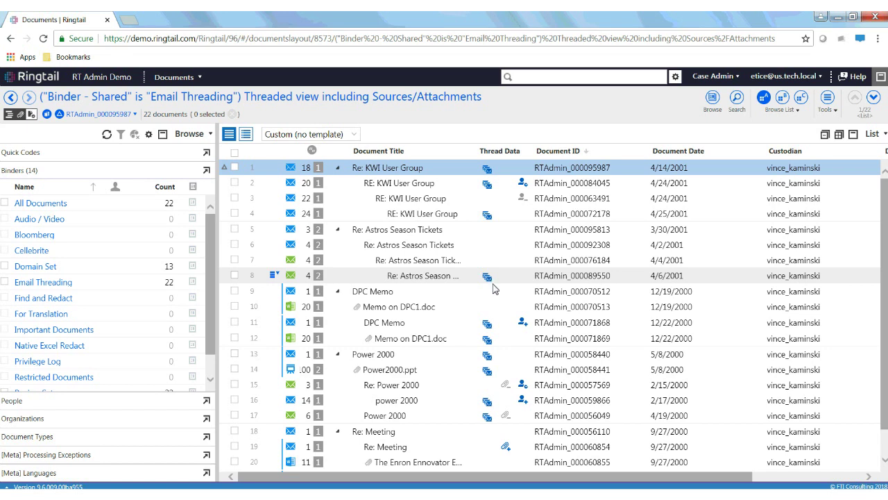
mouse_move(522, 327)
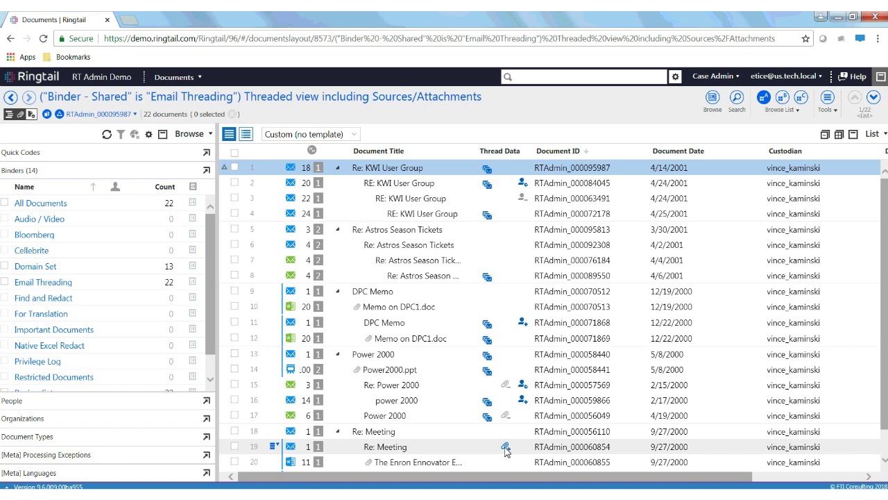
mouse_move(508, 451)
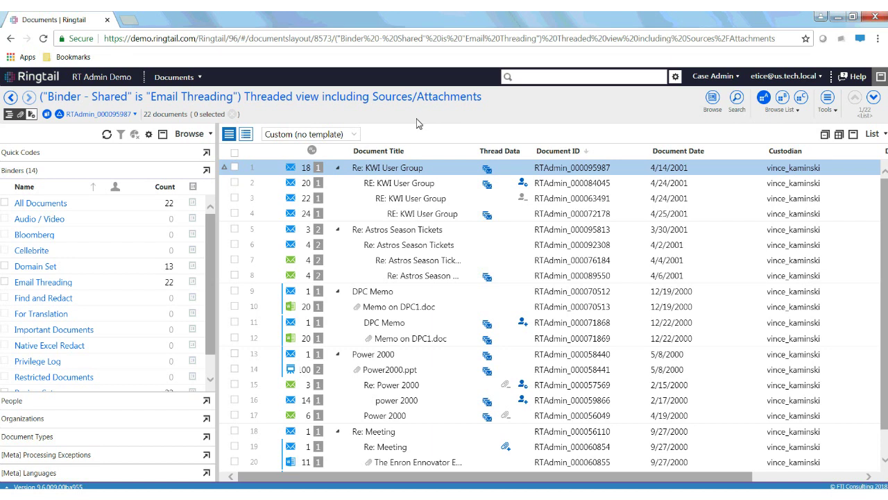
Set the first Re: Astros Season Tickets email as the anchor in the Compare workspace and compare it with the next document.
left_click(451, 236)
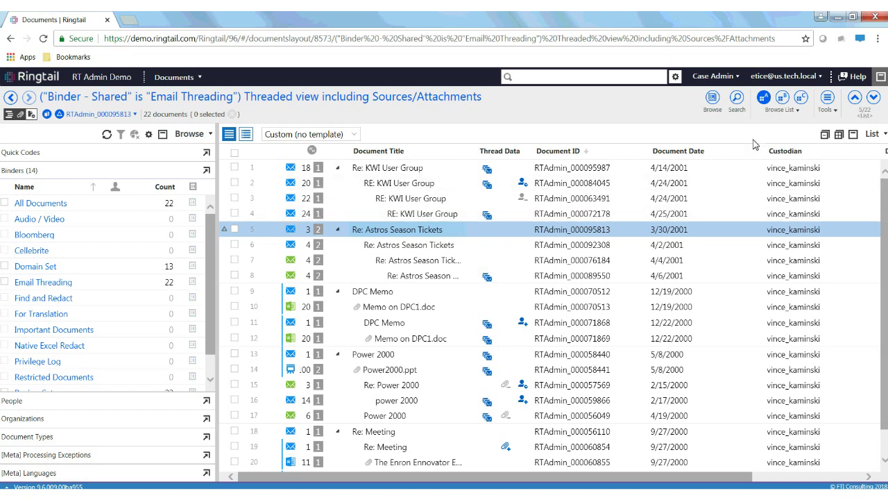
left_click(797, 111)
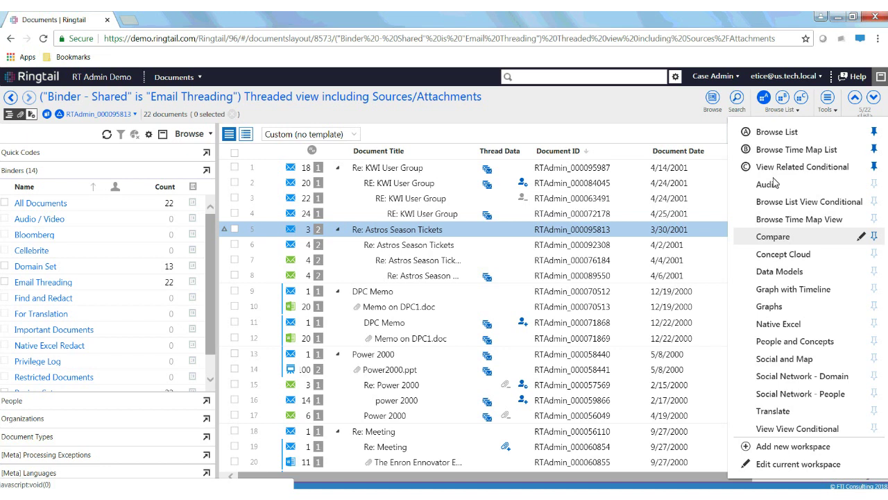
key("Return")
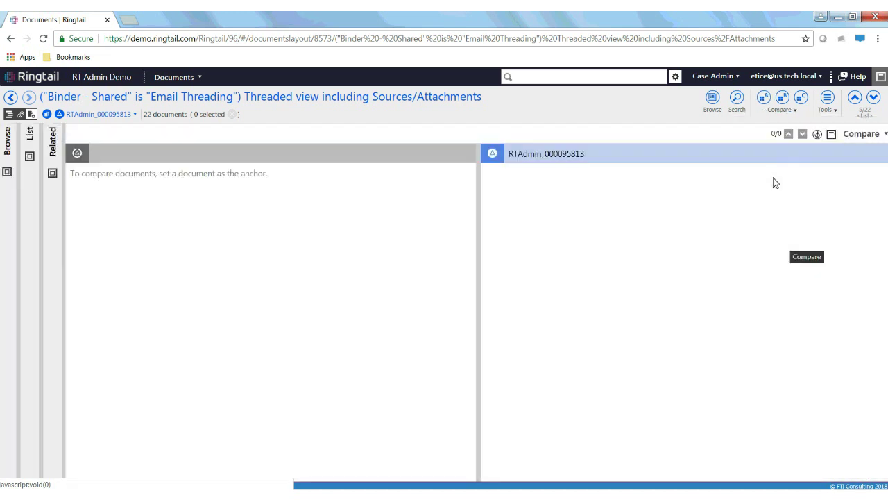
left_click(818, 134)
left_click(874, 98)
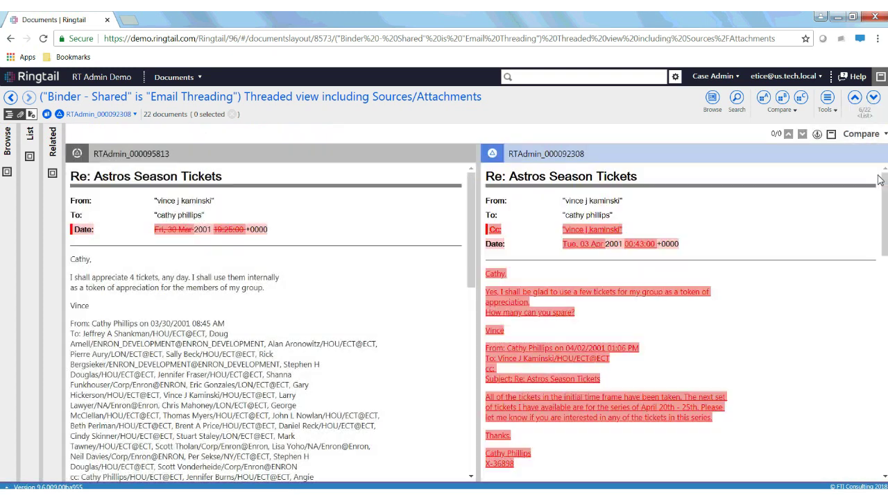
Review the highlighted differences in the second Astros Season Tickets email against the anchor document.
left_click_drag(885, 195, 884, 208)
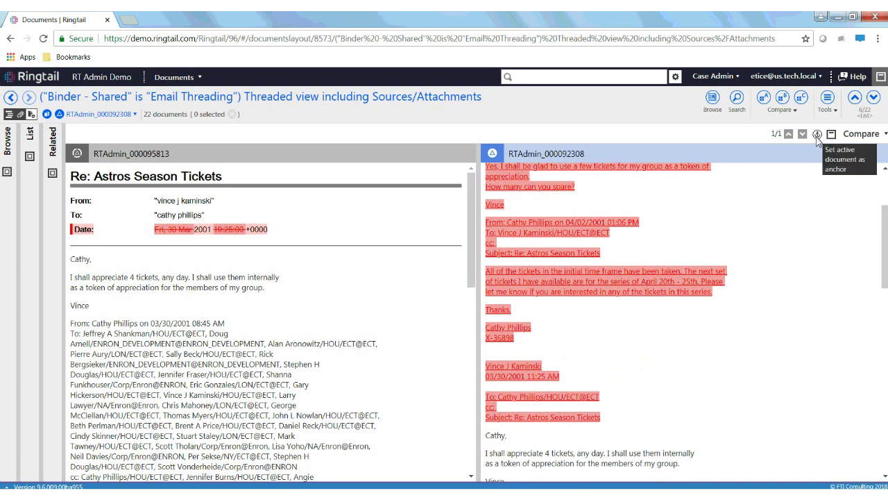
left_click_drag(886, 249, 886, 256)
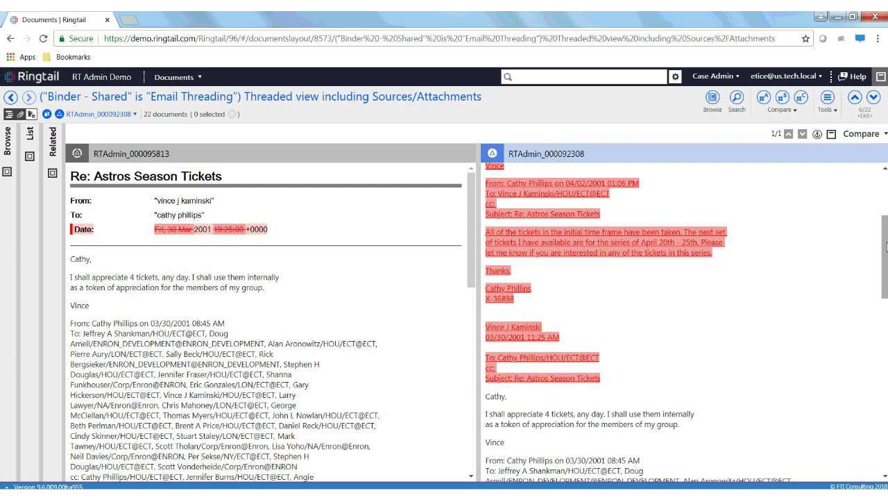
left_click_drag(886, 247, 886, 247)
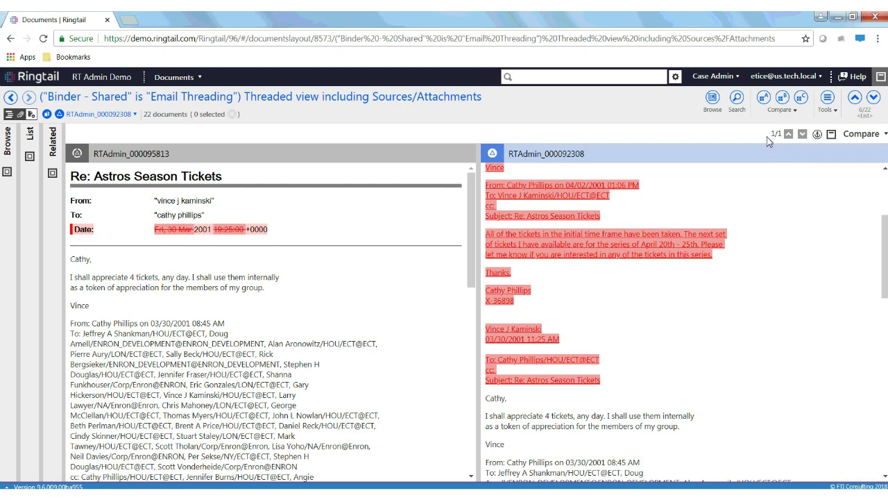
left_click_drag(885, 243, 886, 207)
scroll(886, 207, "down", 2)
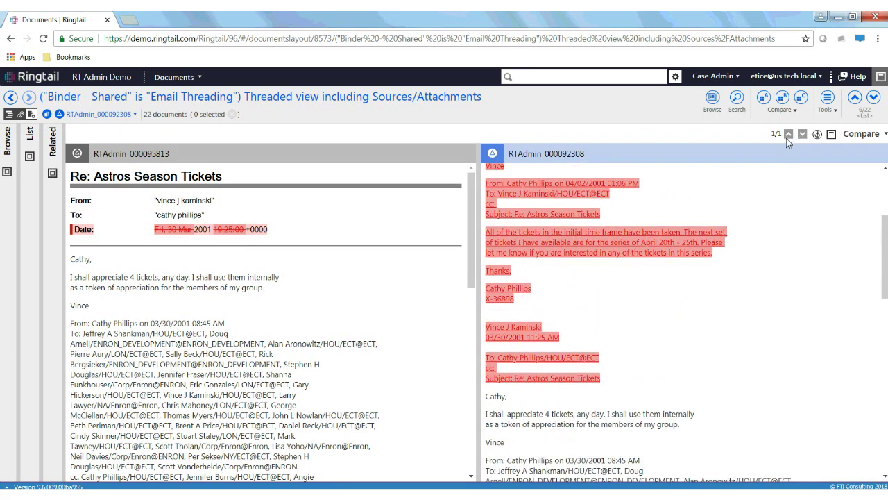
Show the documents related to the active email, expanding only the Similar section.
left_click(53, 174)
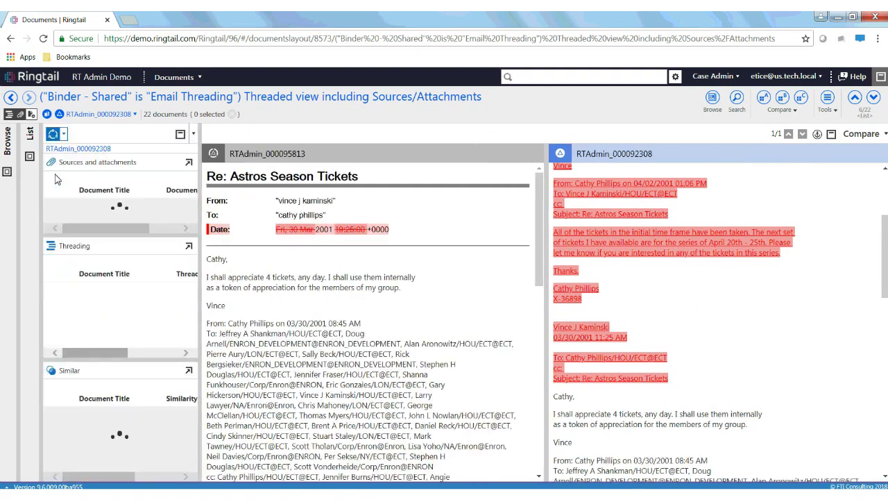
left_click(188, 370)
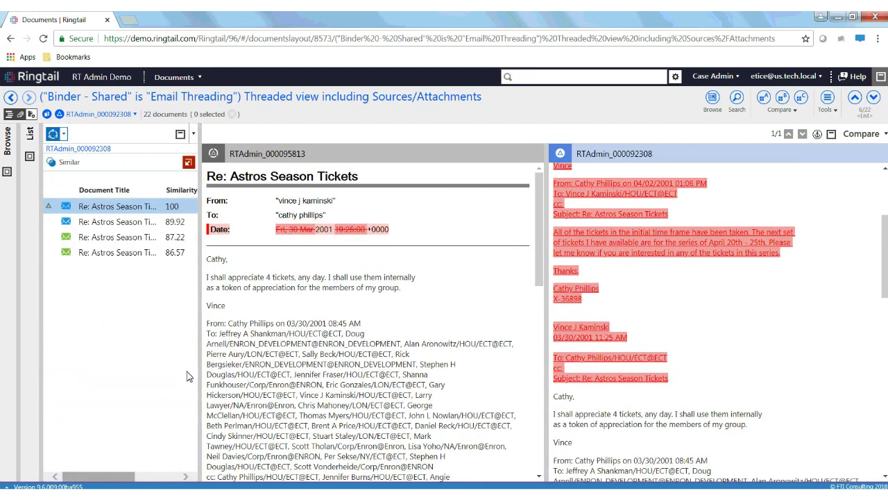